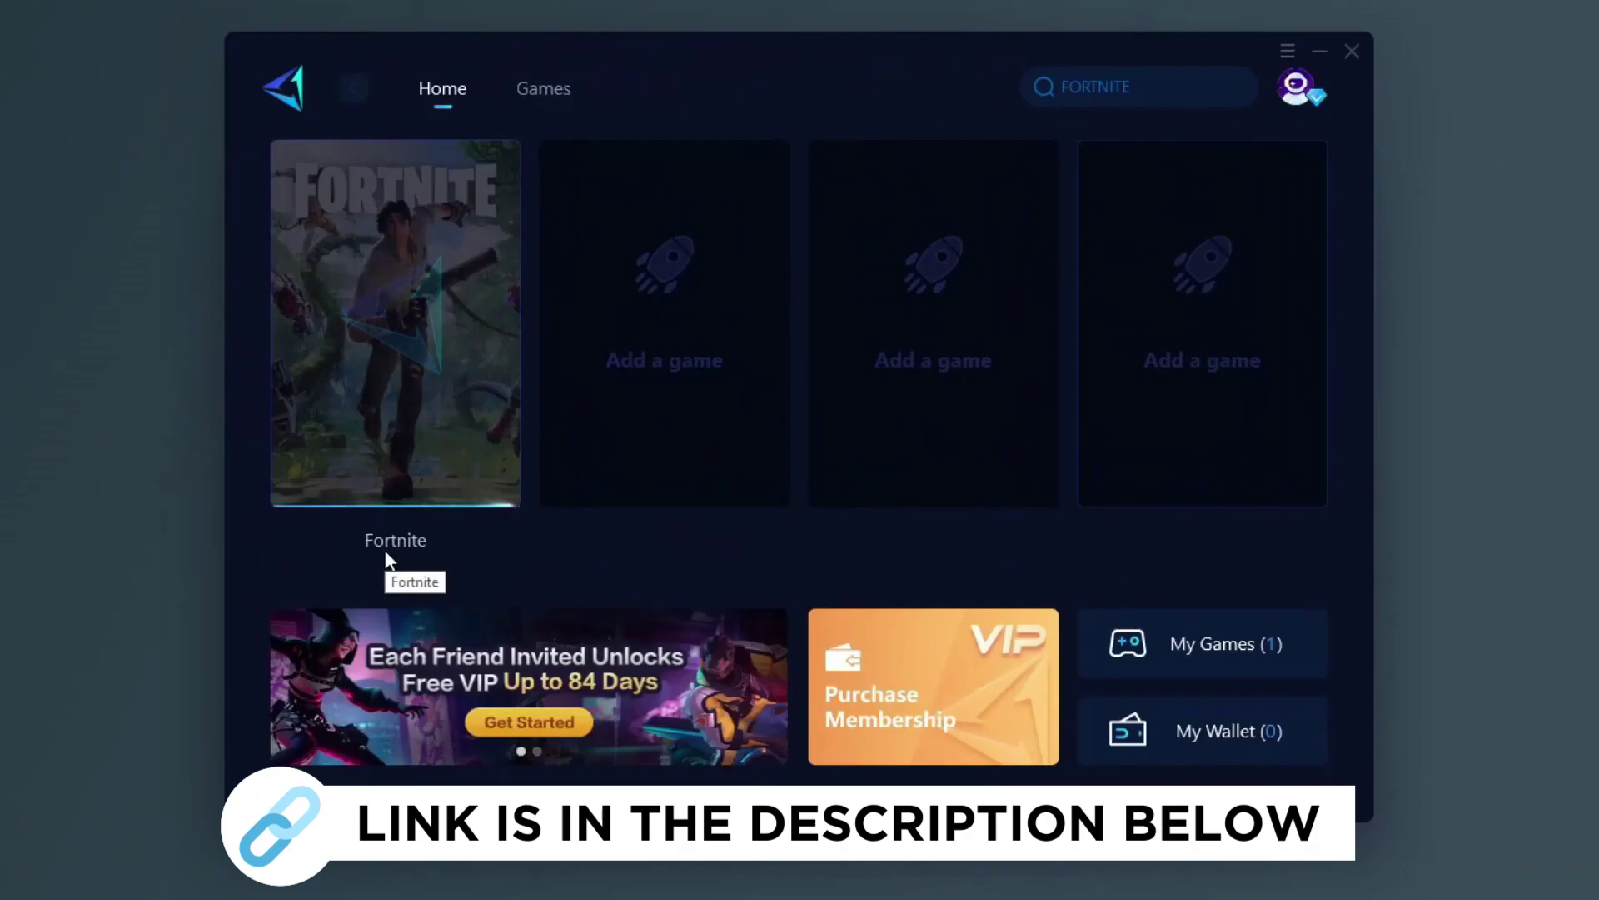
Check the Fortnite boost page and supported games list, then visit the GearUP Booster website.
{"action": "left_click", "coordinate": [387, 557]}
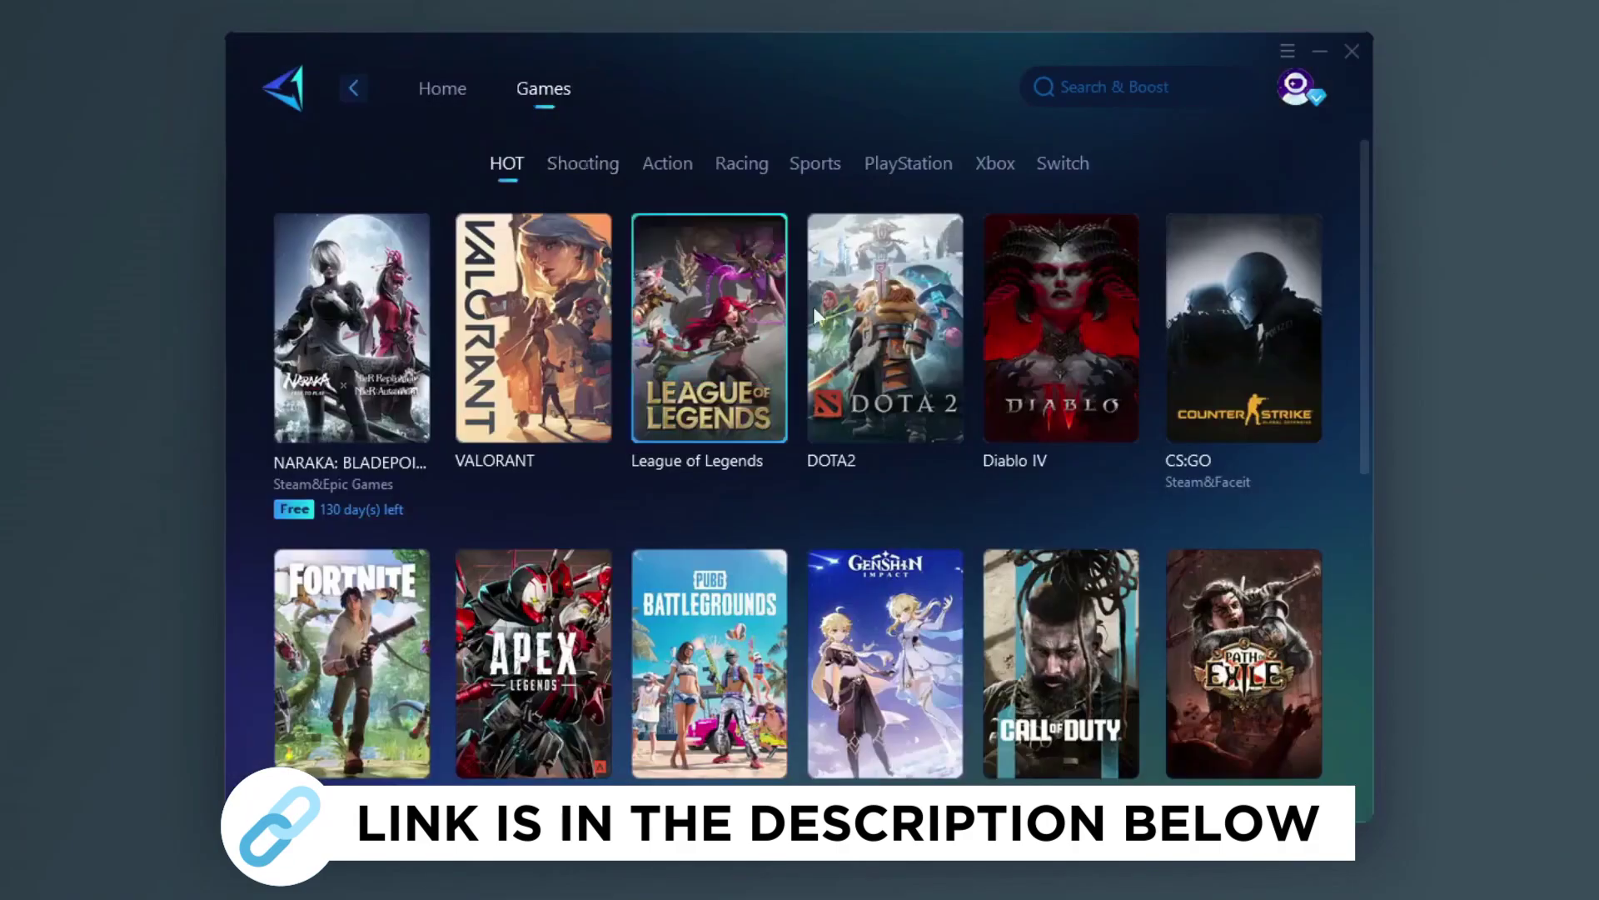
{"action": "scroll", "coordinate": [813, 308], "scroll_direction": "down", "scroll_amount": 2}
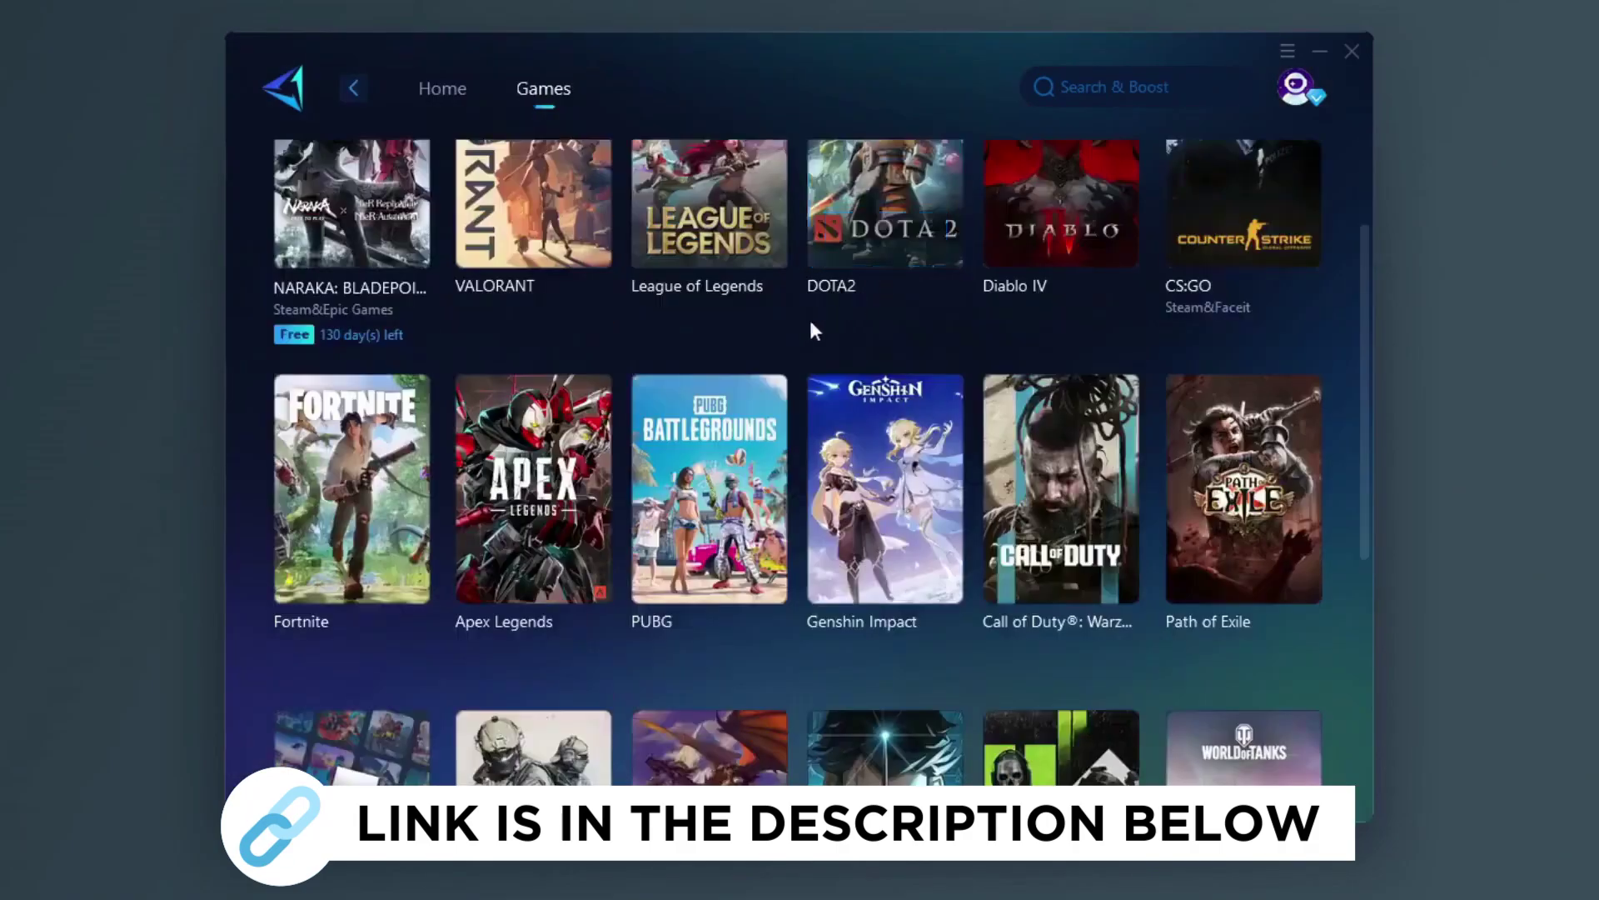
{"action": "scroll", "coordinate": [848, 313], "scroll_direction": "down", "scroll_amount": 3}
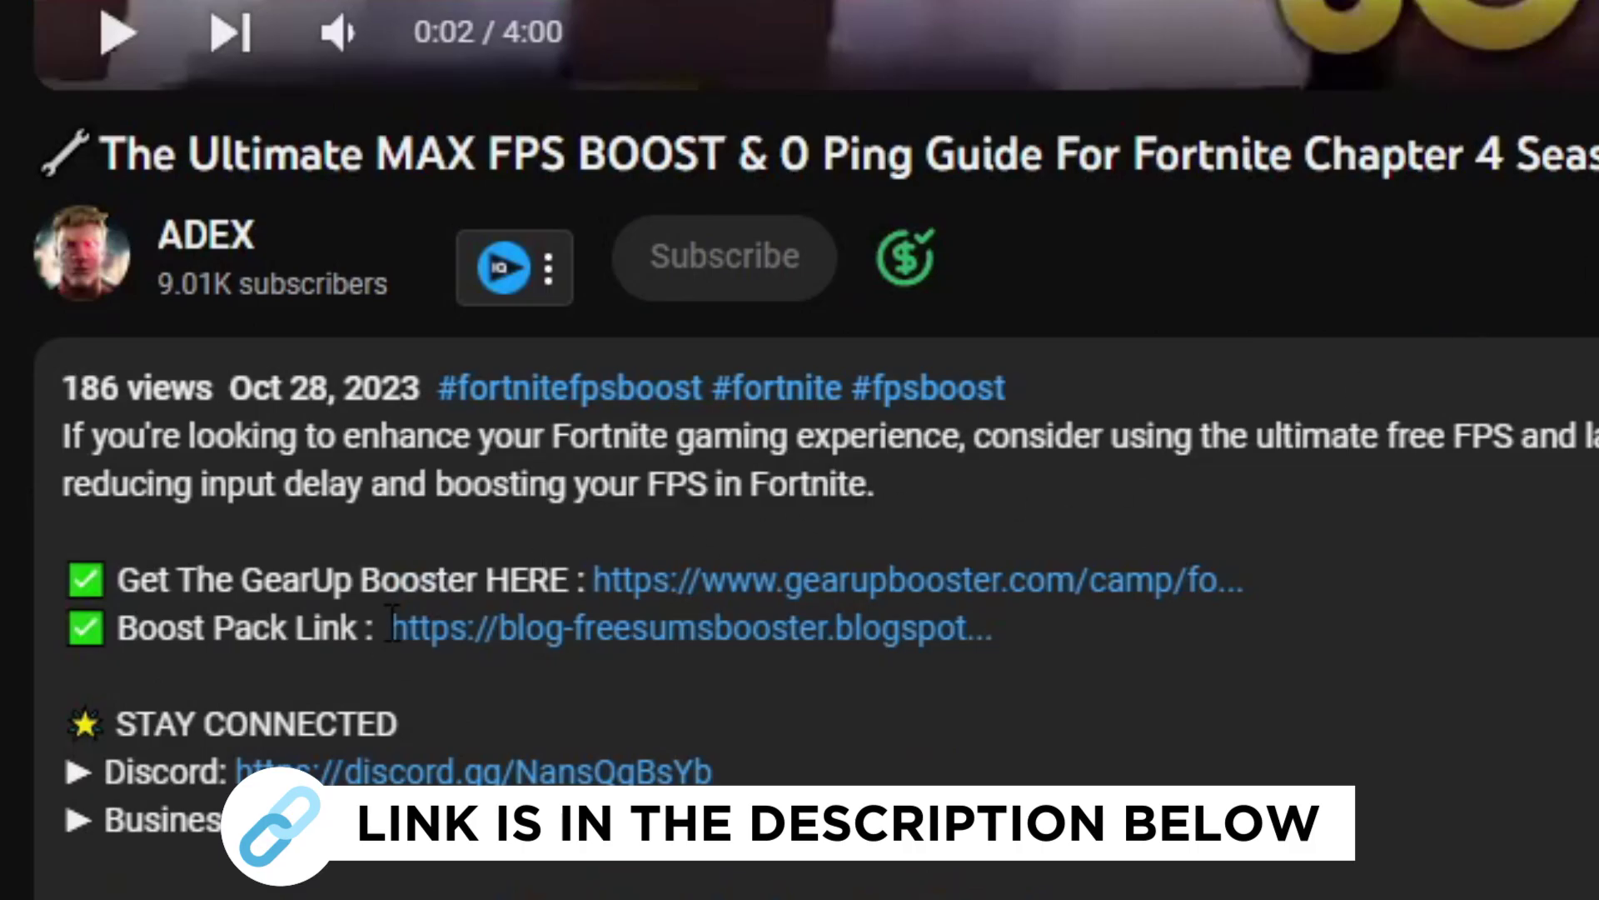
{"action": "left_click", "coordinate": [860, 579]}
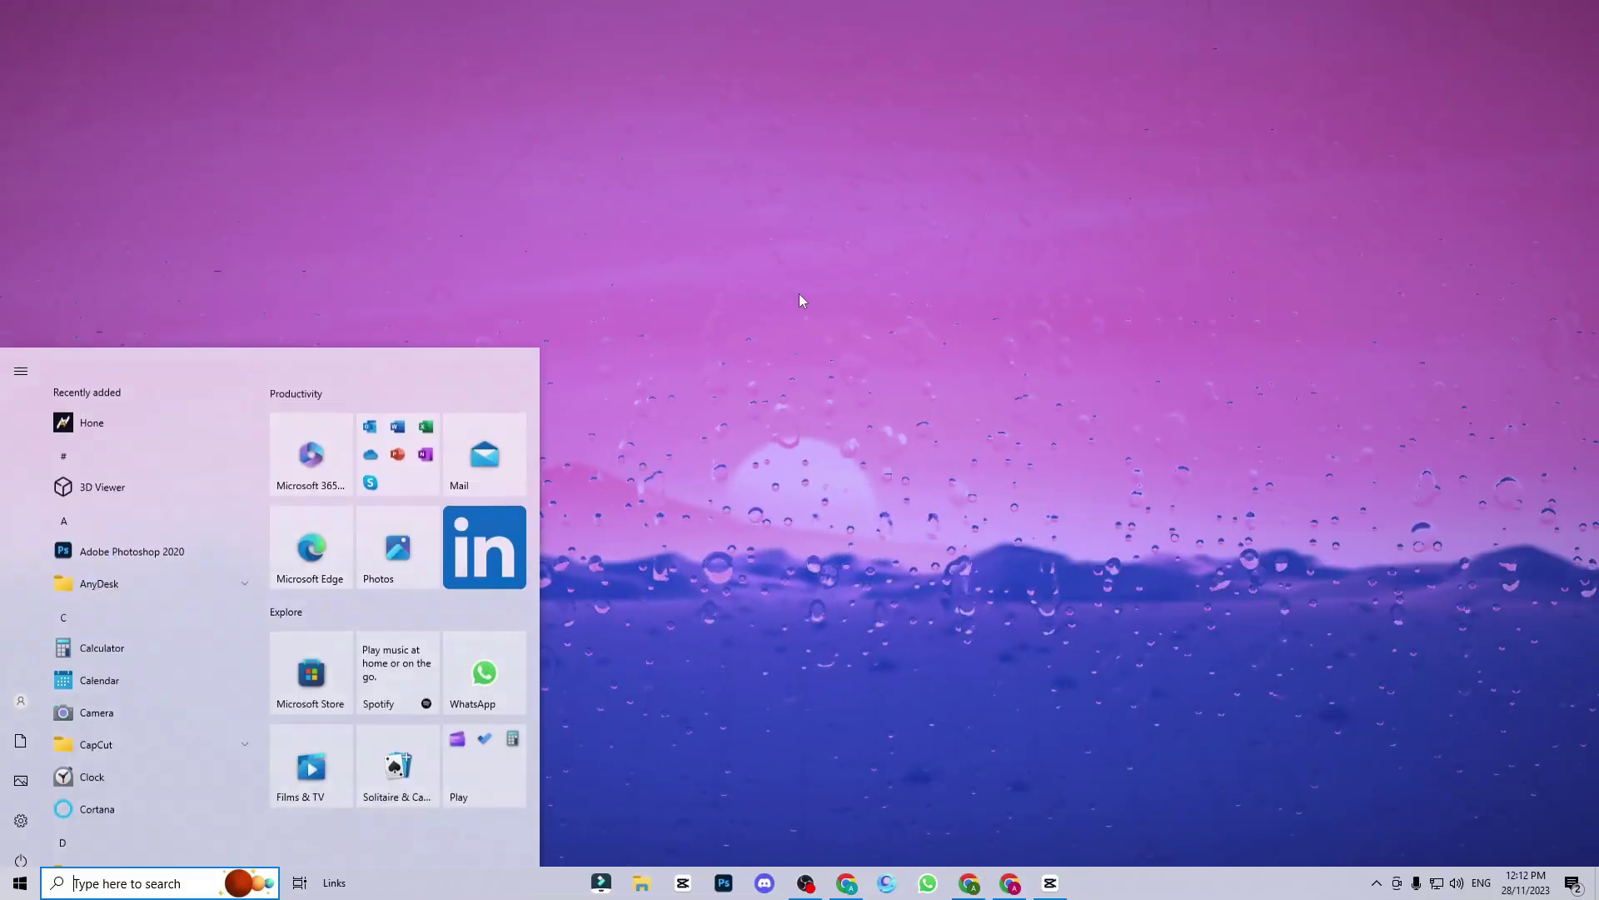
Launch Services and set SysMain's startup type to Disabled in its Properties.
{"action": "type", "text": "ser"}
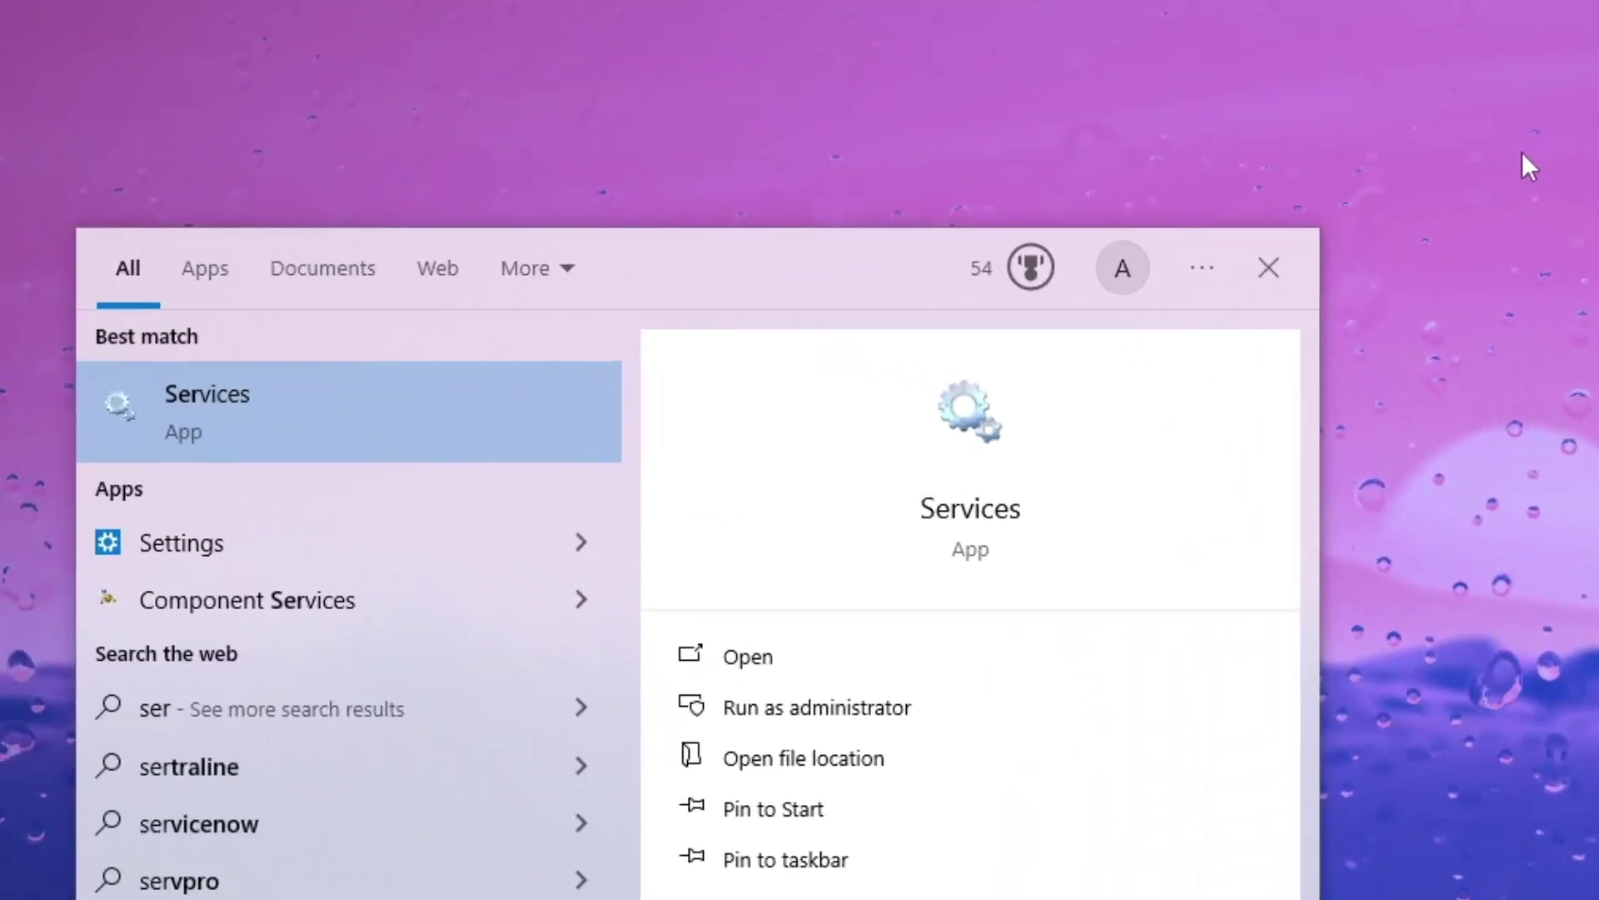
{"action": "key", "text": "Return"}
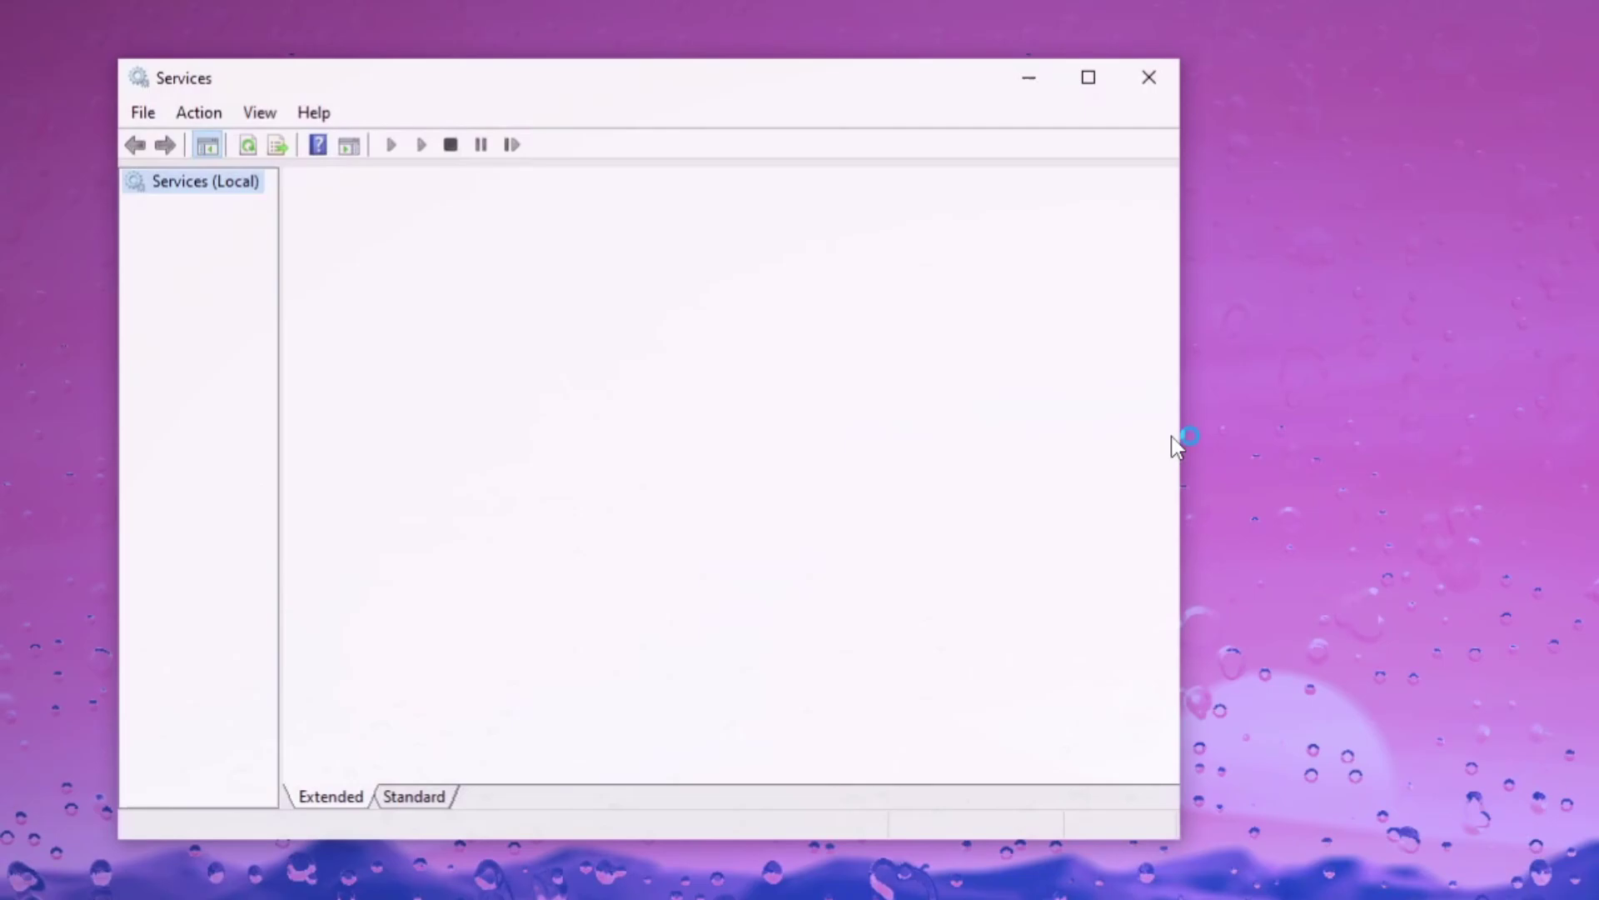
{"action": "left_click_drag", "start_coordinate": [1171, 238], "coordinate": [1154, 603]}
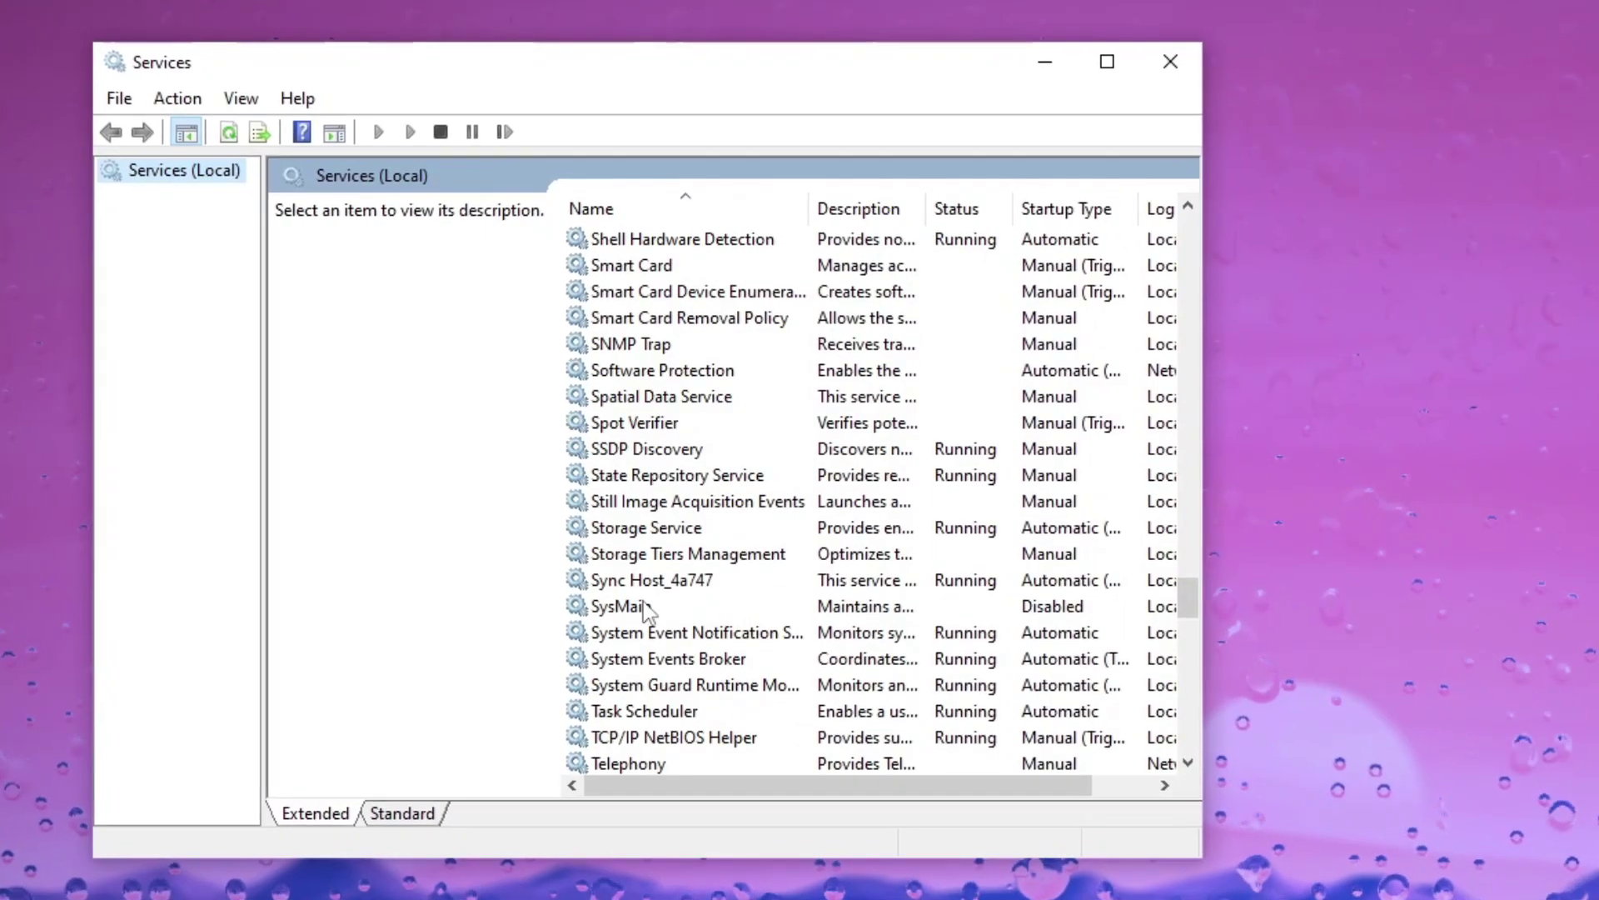
{"action": "left_click", "coordinate": [646, 609]}
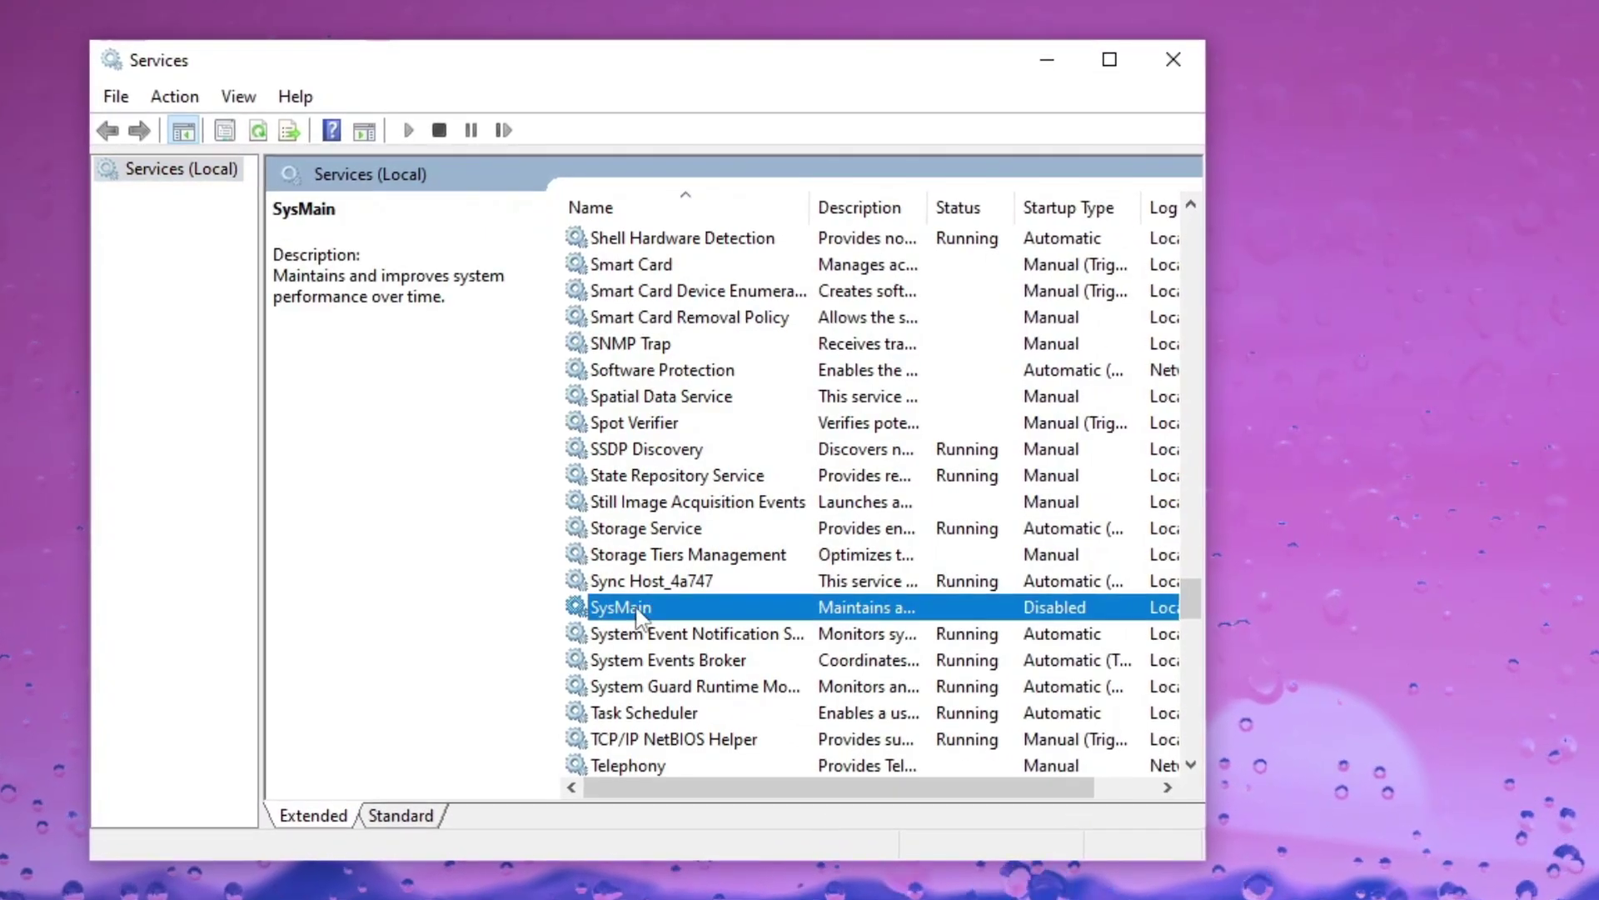
{"action": "right_click", "coordinate": [638, 606]}
{"action": "left_click", "coordinate": [690, 873]}
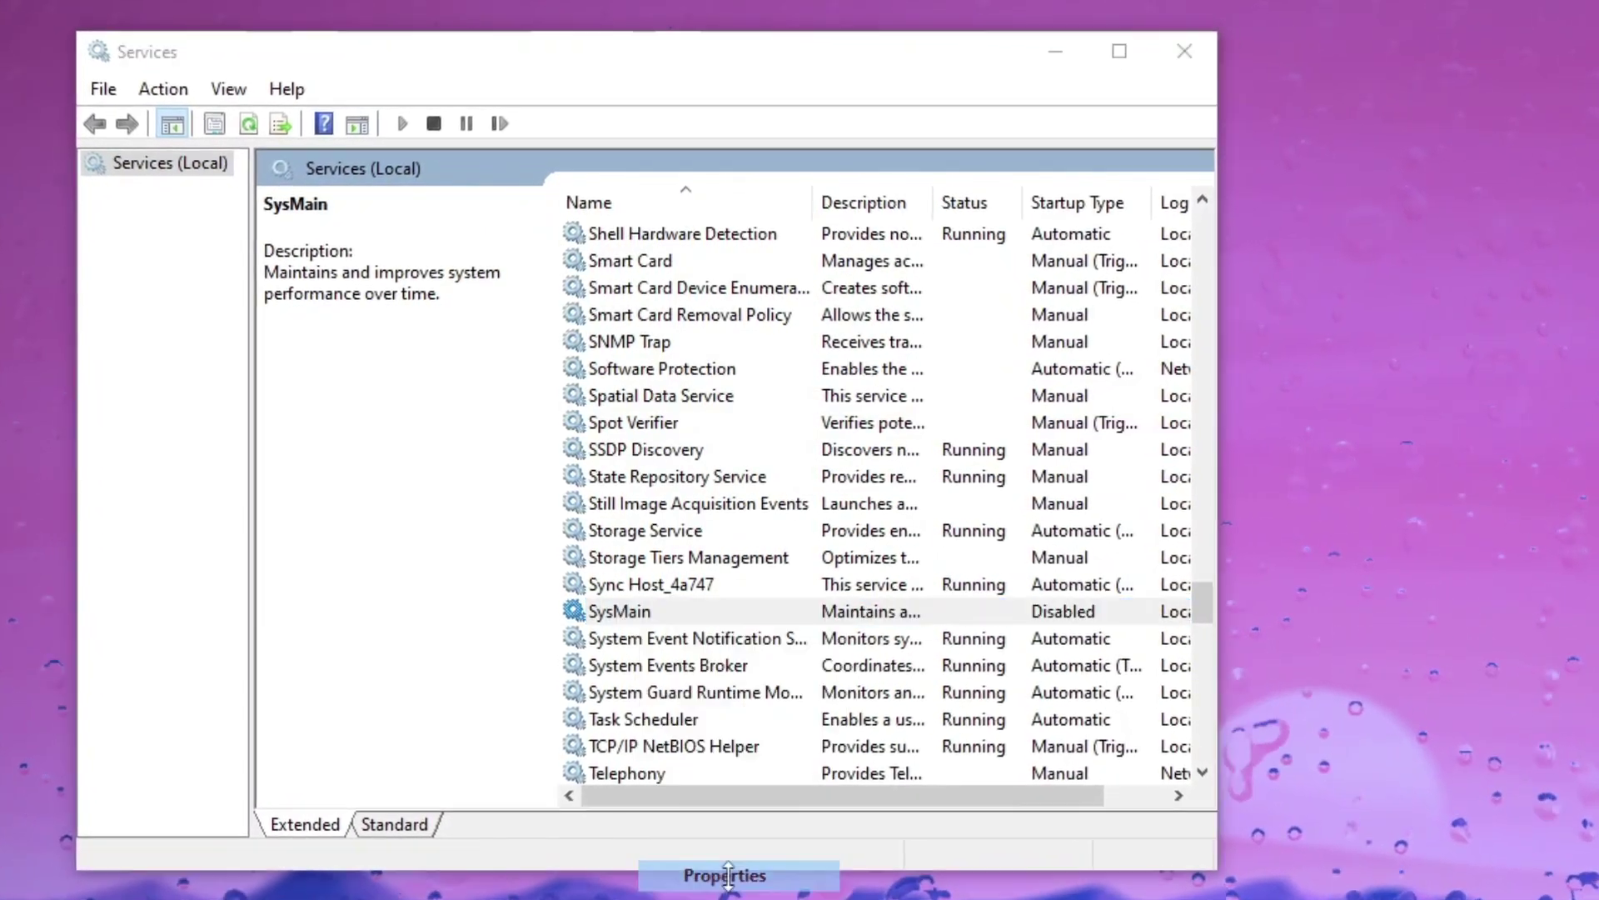
{"action": "left_click", "coordinate": [748, 435]}
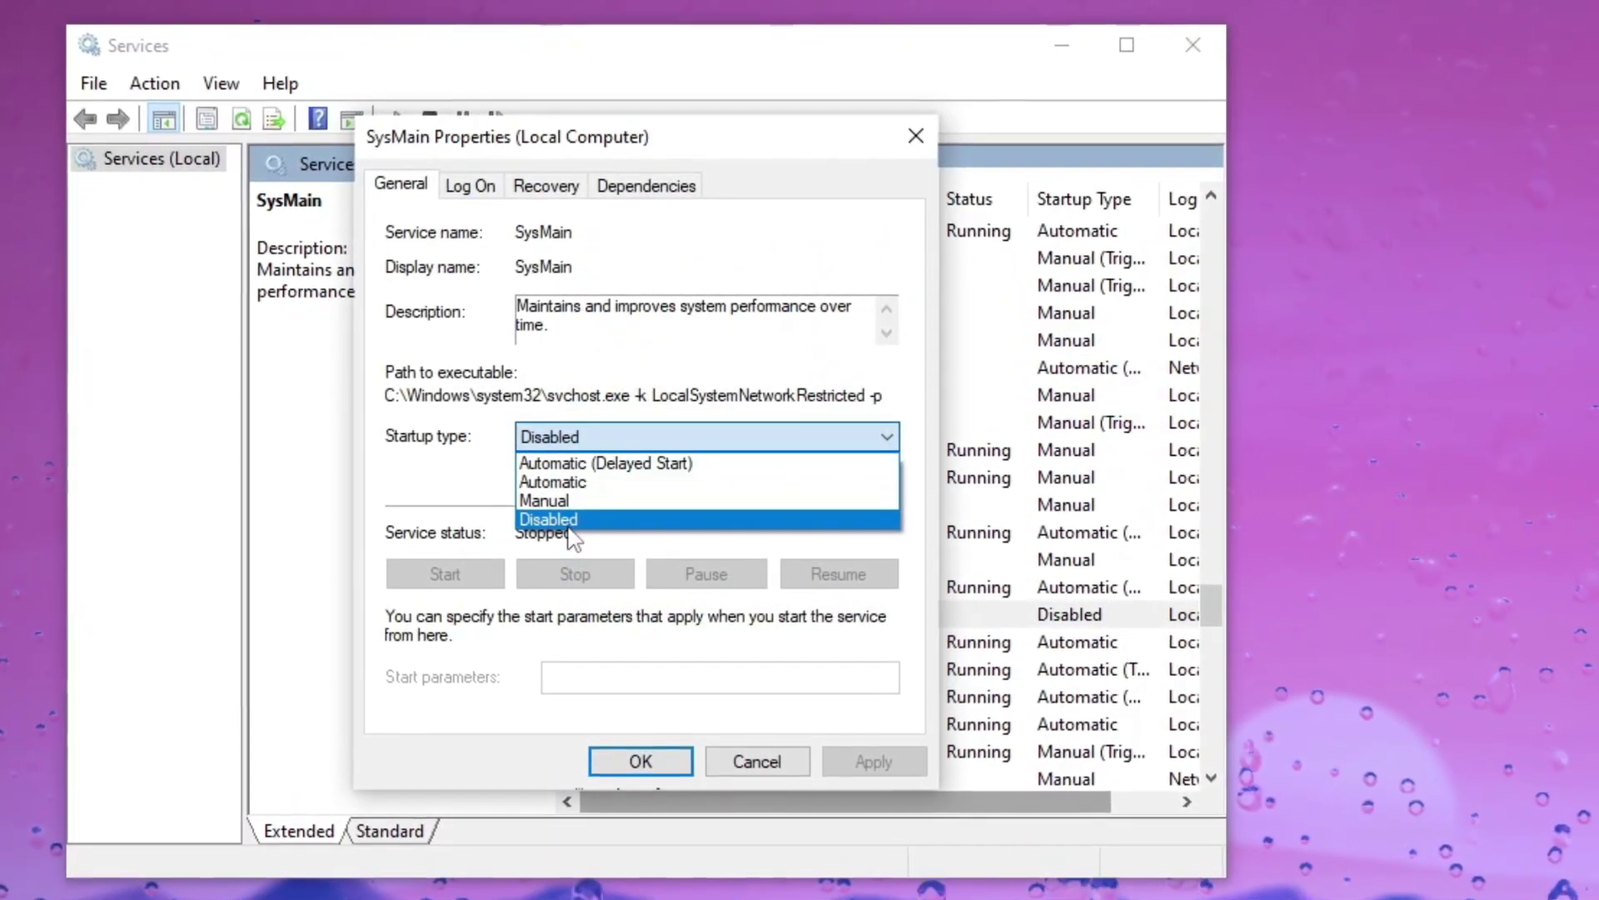
{"action": "left_click", "coordinate": [569, 521]}
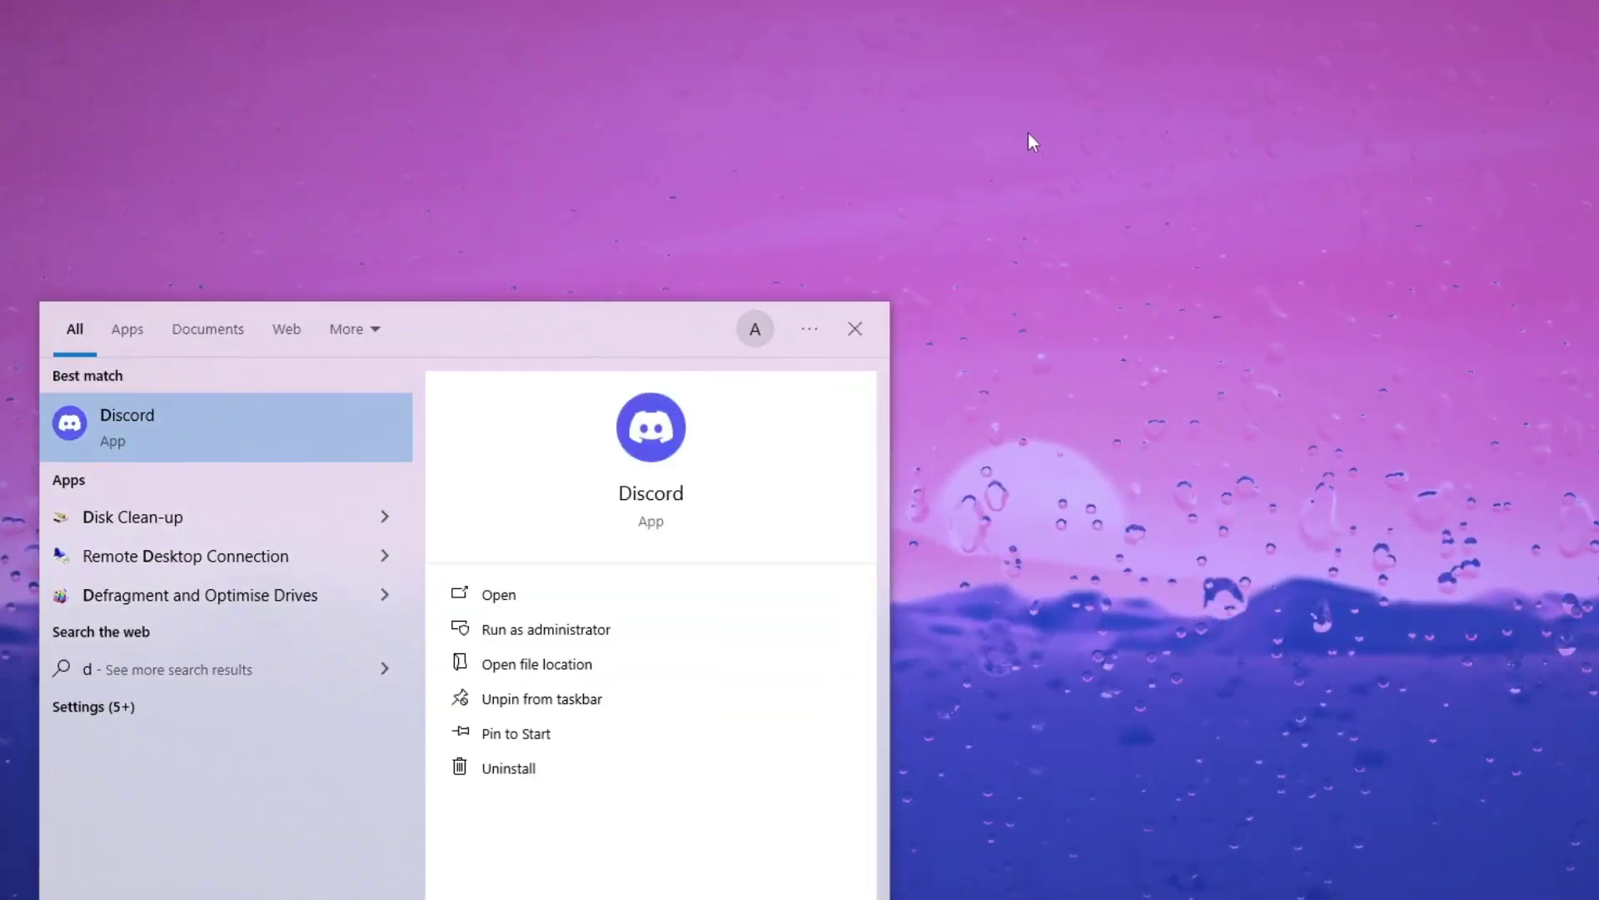
In Device Manager, disable the High precision event timer device and confirm with Yes.
{"action": "type", "text": "ev"}
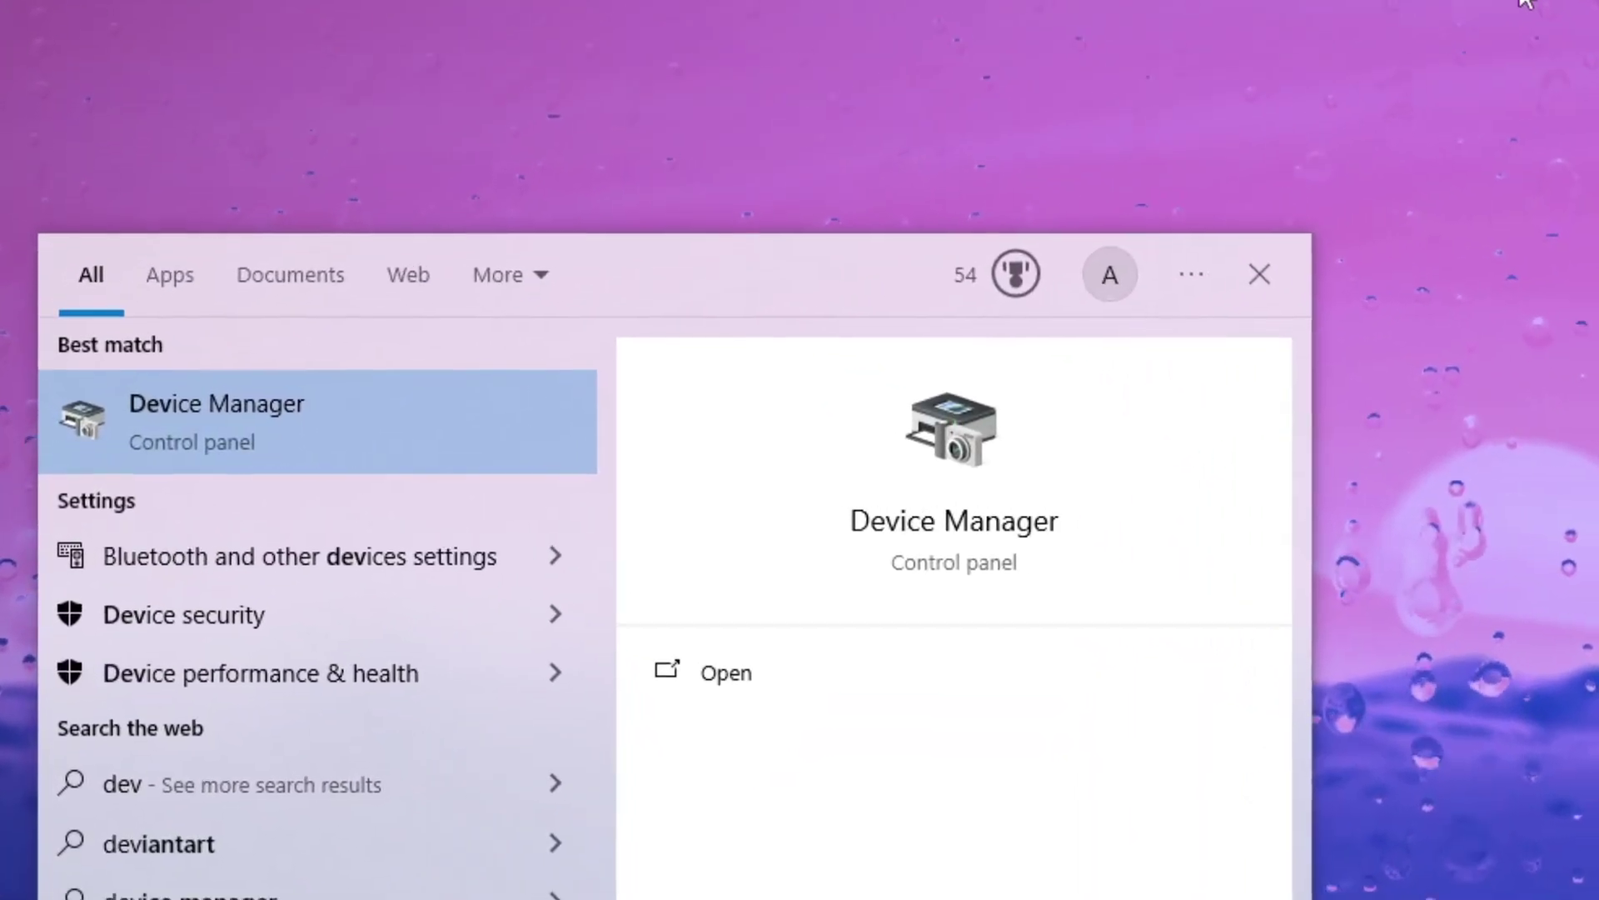
{"action": "key", "text": "Return"}
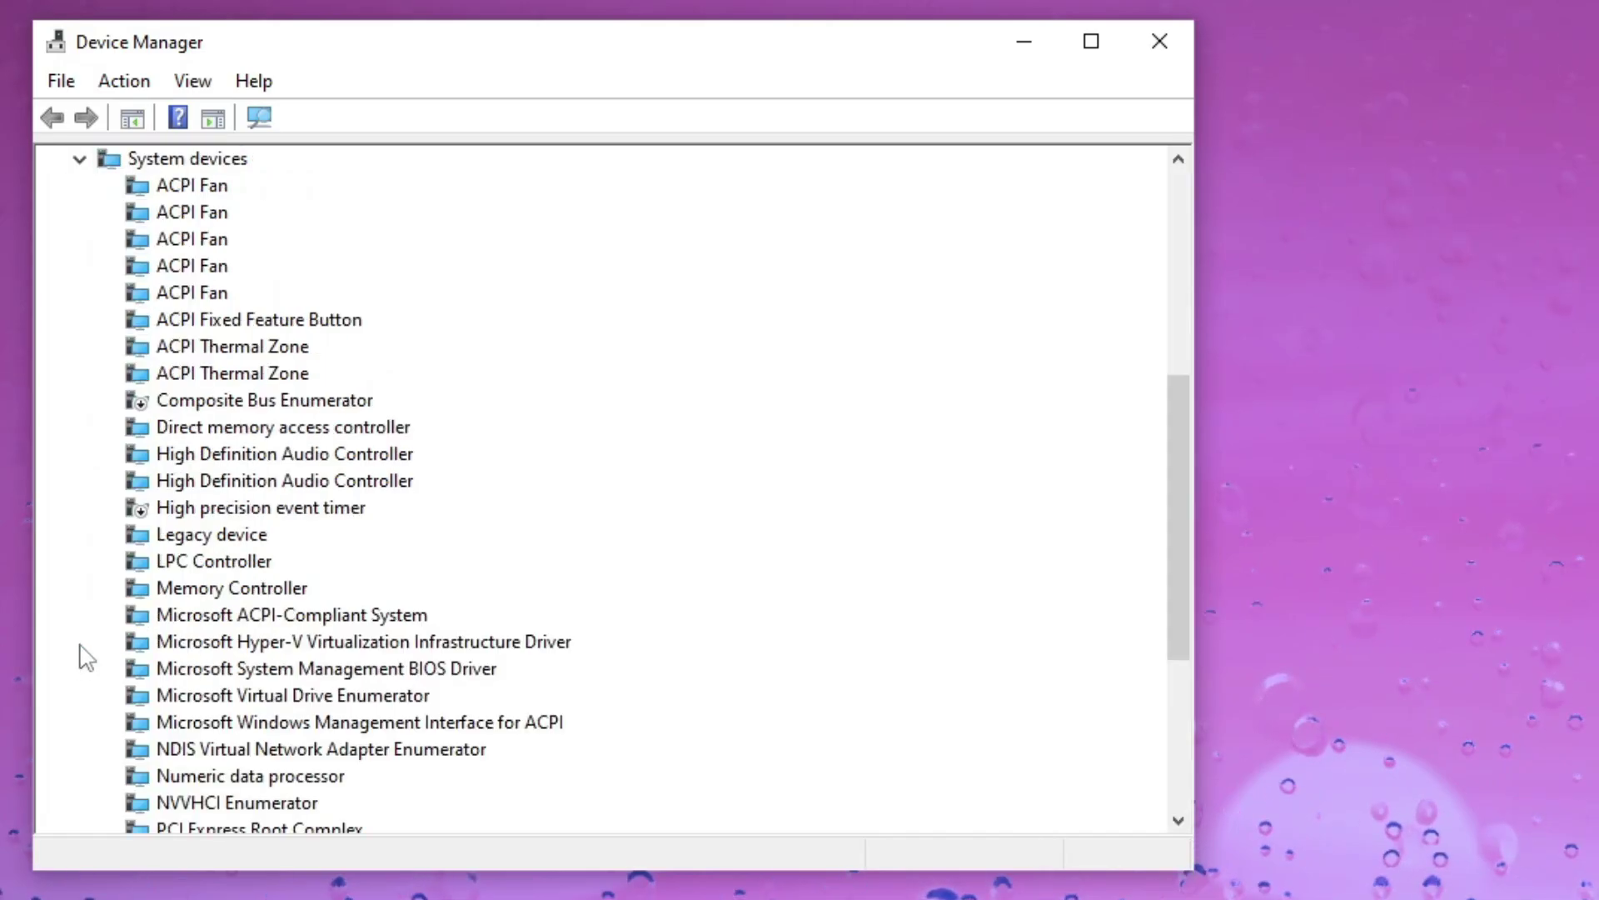
{"action": "scroll", "coordinate": [208, 371], "scroll_direction": "up", "scroll_amount": 2}
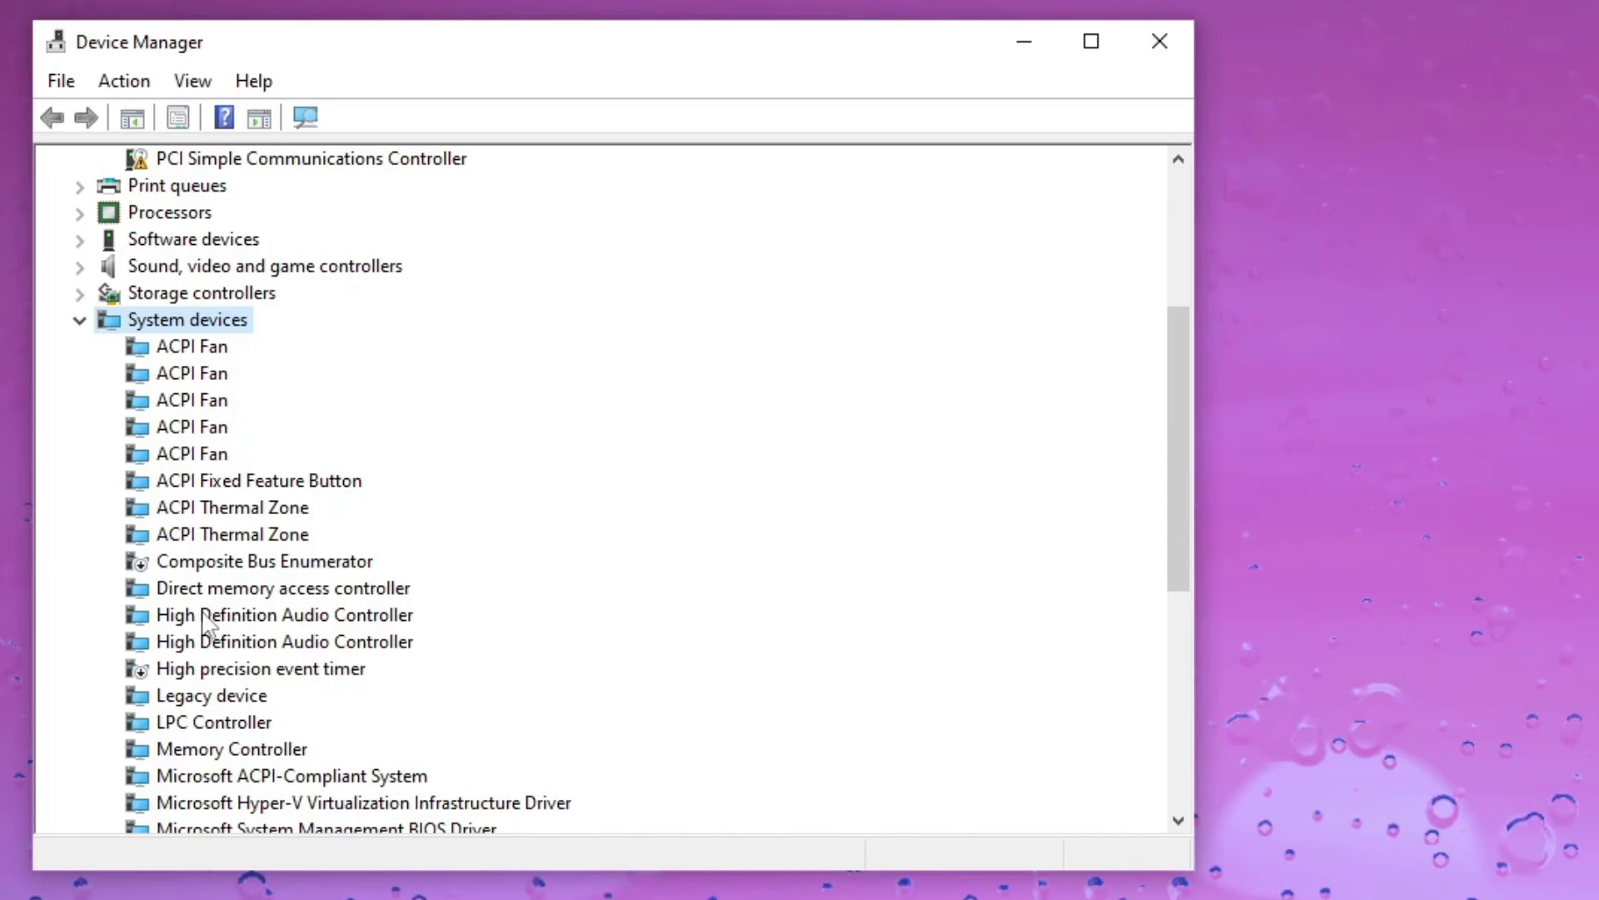
{"action": "right_click", "coordinate": [198, 671]}
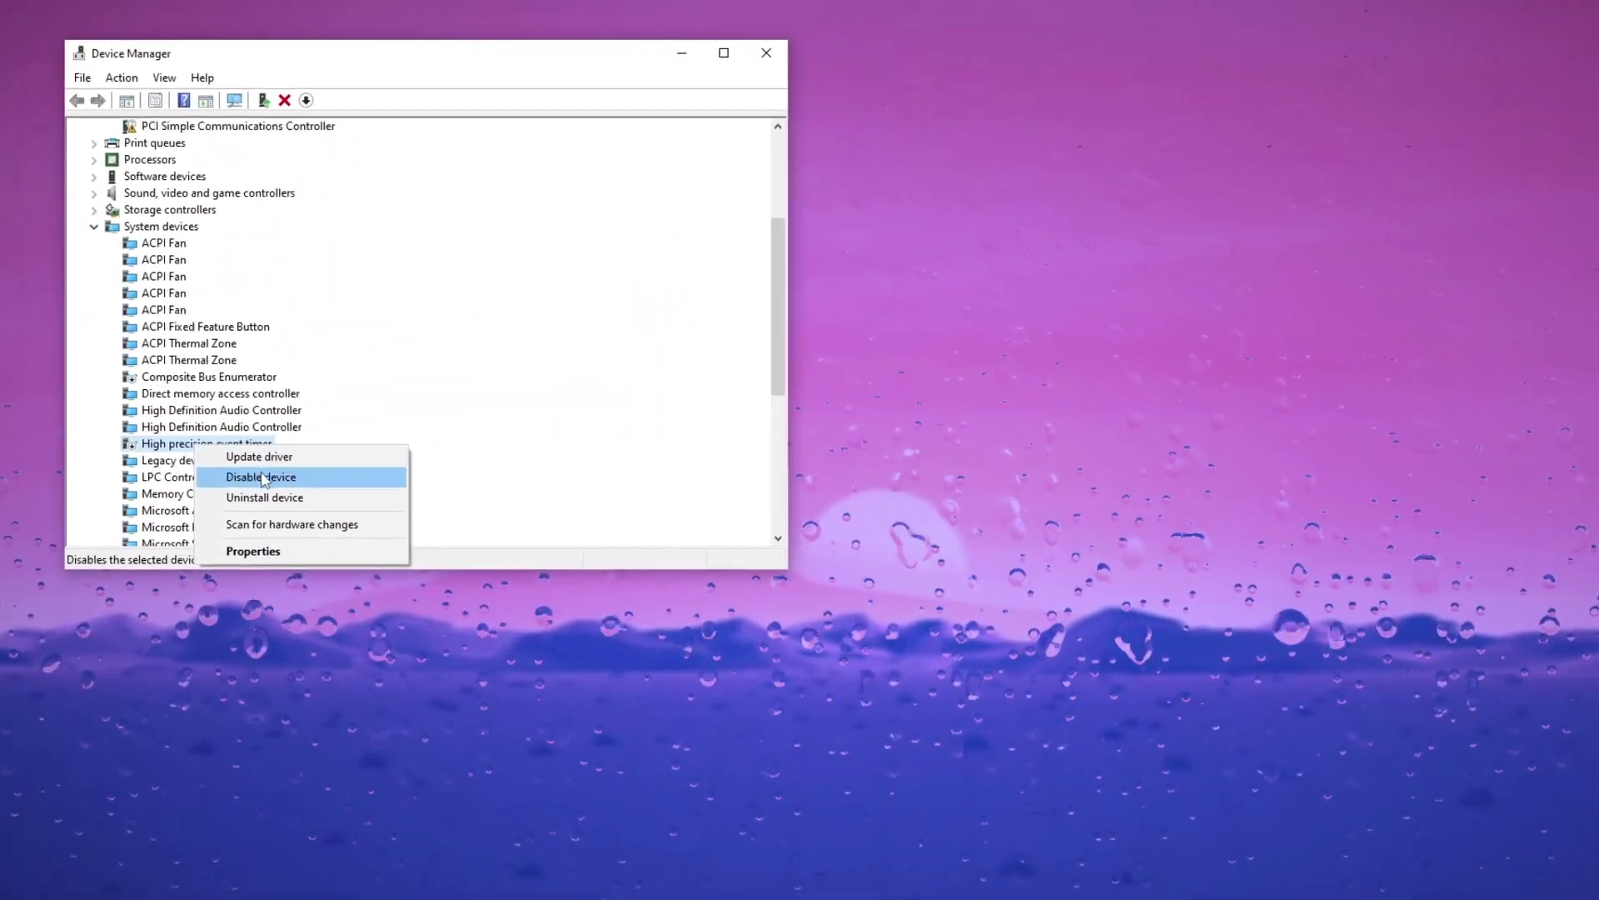
{"action": "left_click", "coordinate": [267, 510]}
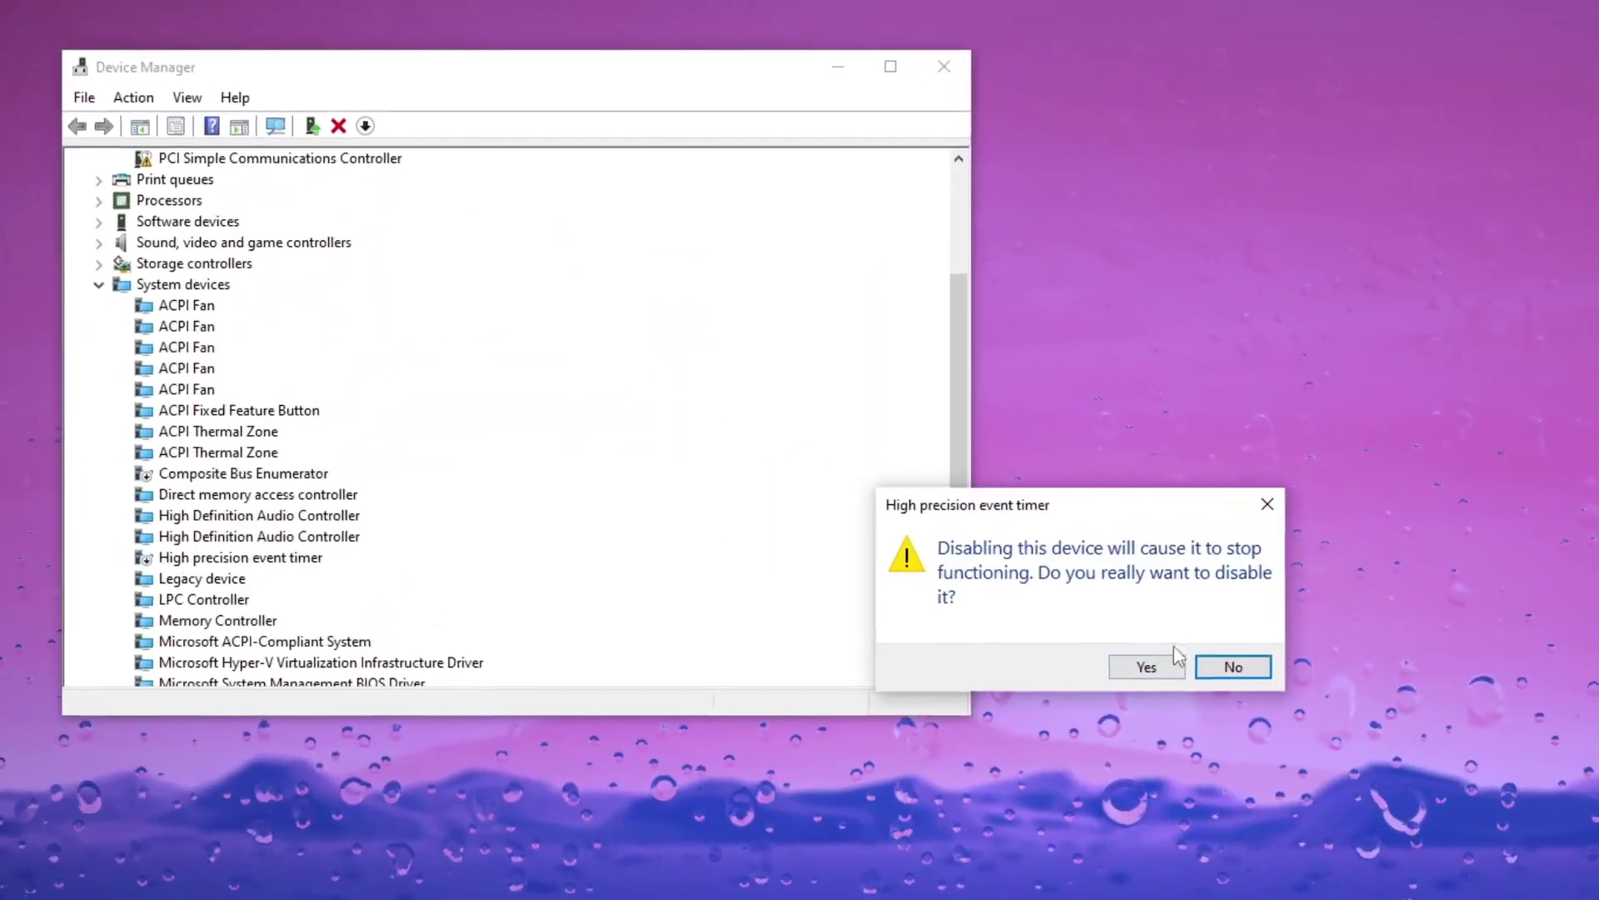
{"action": "left_click", "coordinate": [1193, 702]}
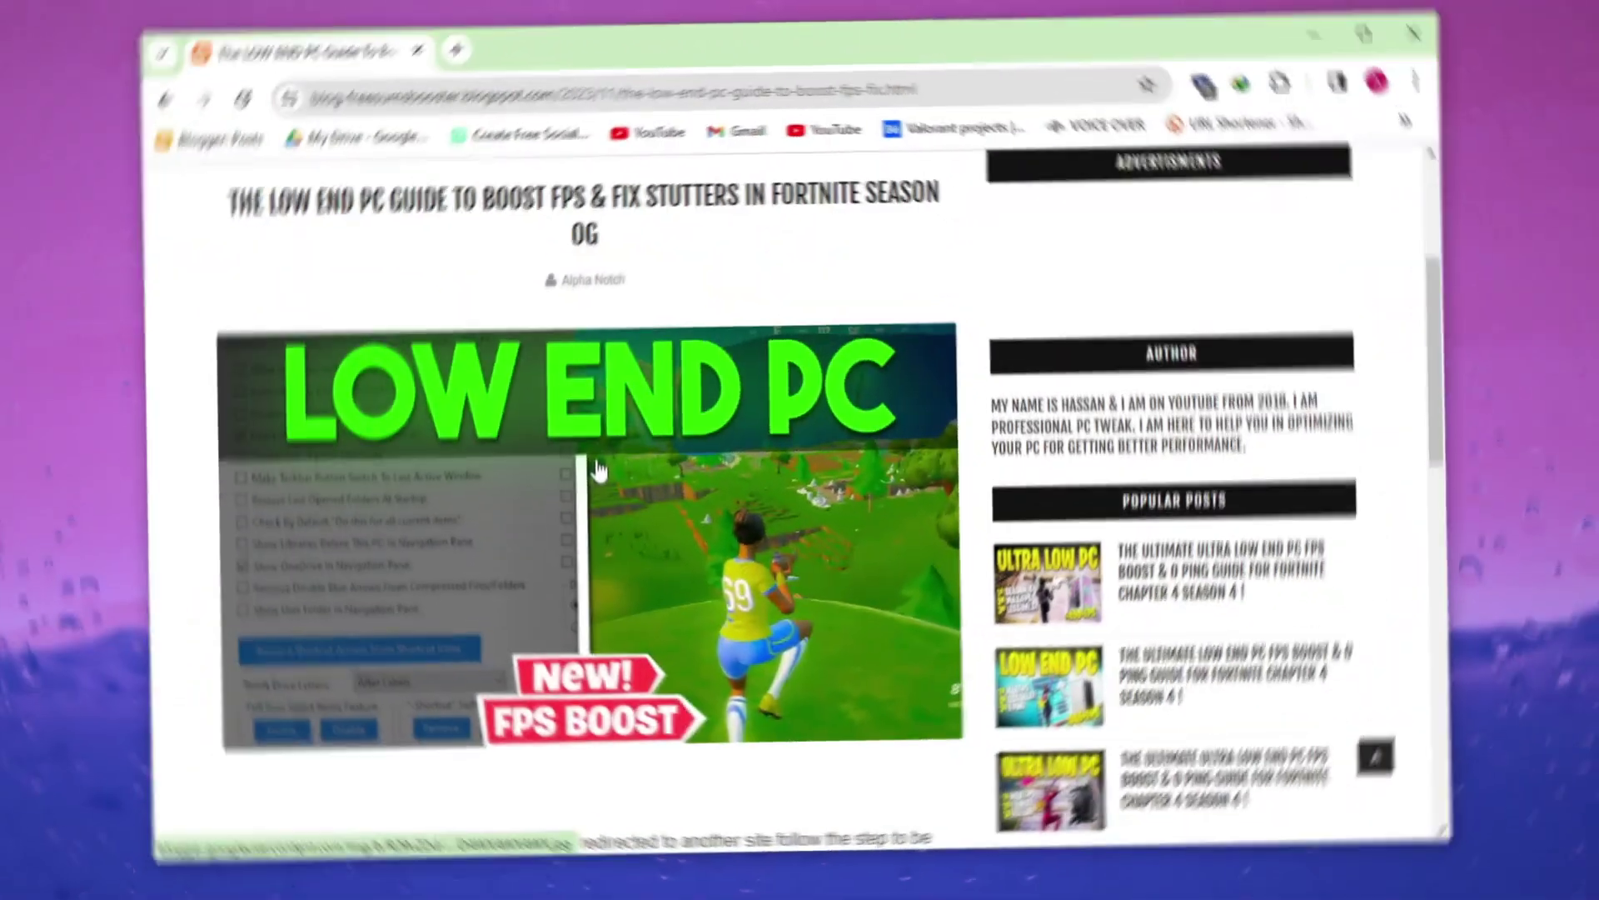
Follow the blog's DOWNLOAD link and grab the Low End PC FPS Boost archive from MediaFire.
{"action": "scroll", "coordinate": [613, 386], "scroll_direction": "down", "scroll_amount": 4}
{"action": "scroll", "coordinate": [573, 466], "scroll_direction": "down", "scroll_amount": 10}
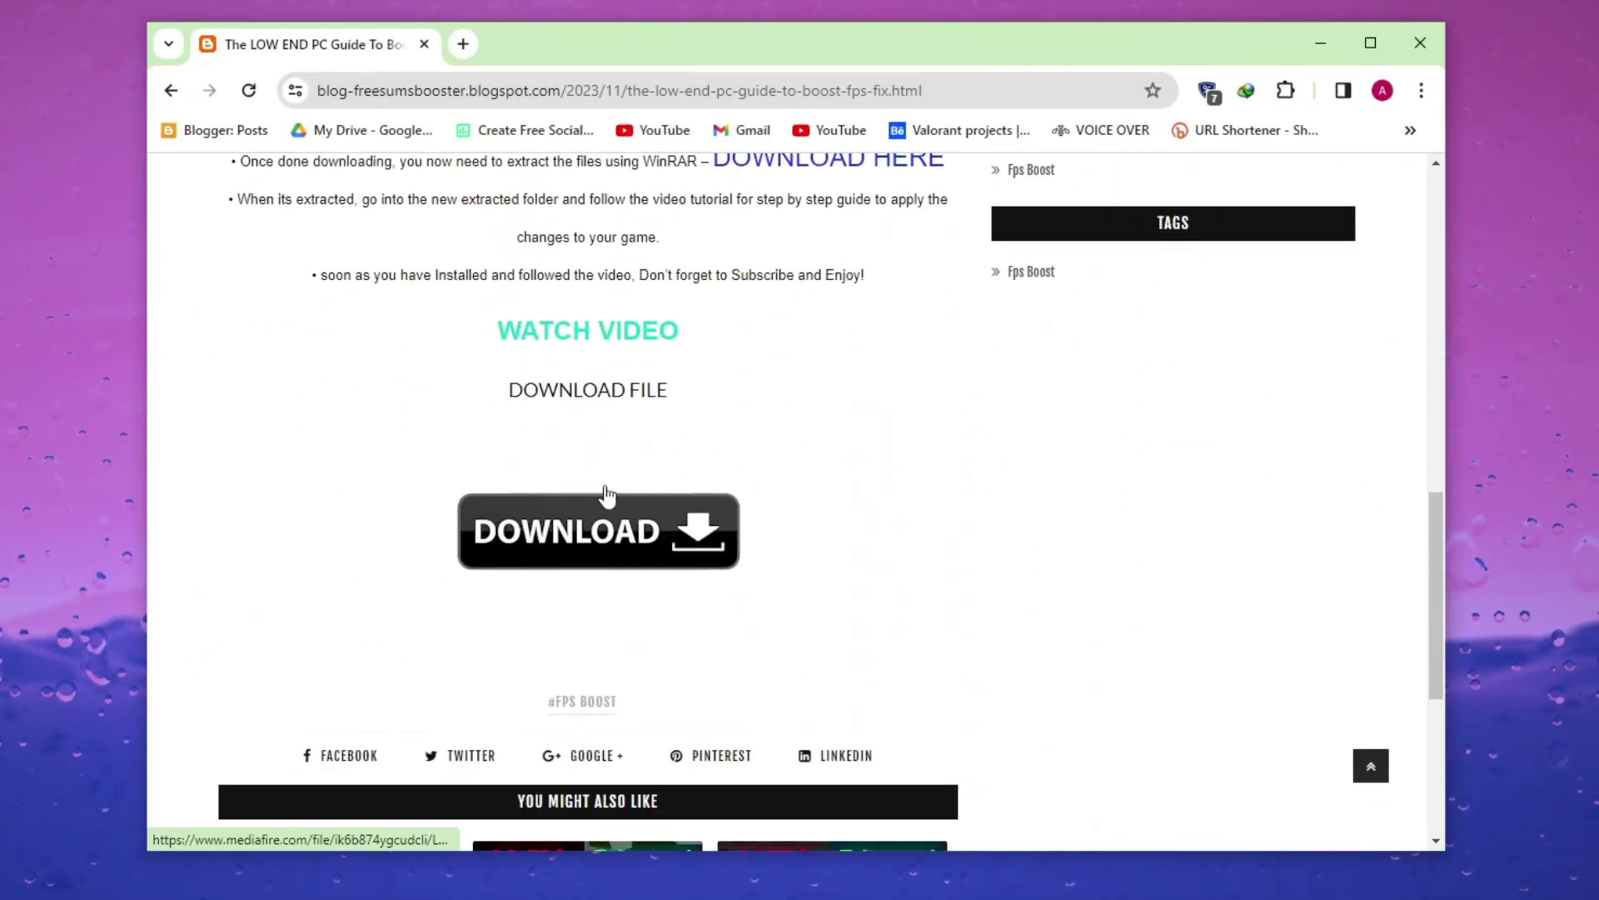
{"action": "left_click", "coordinate": [552, 548]}
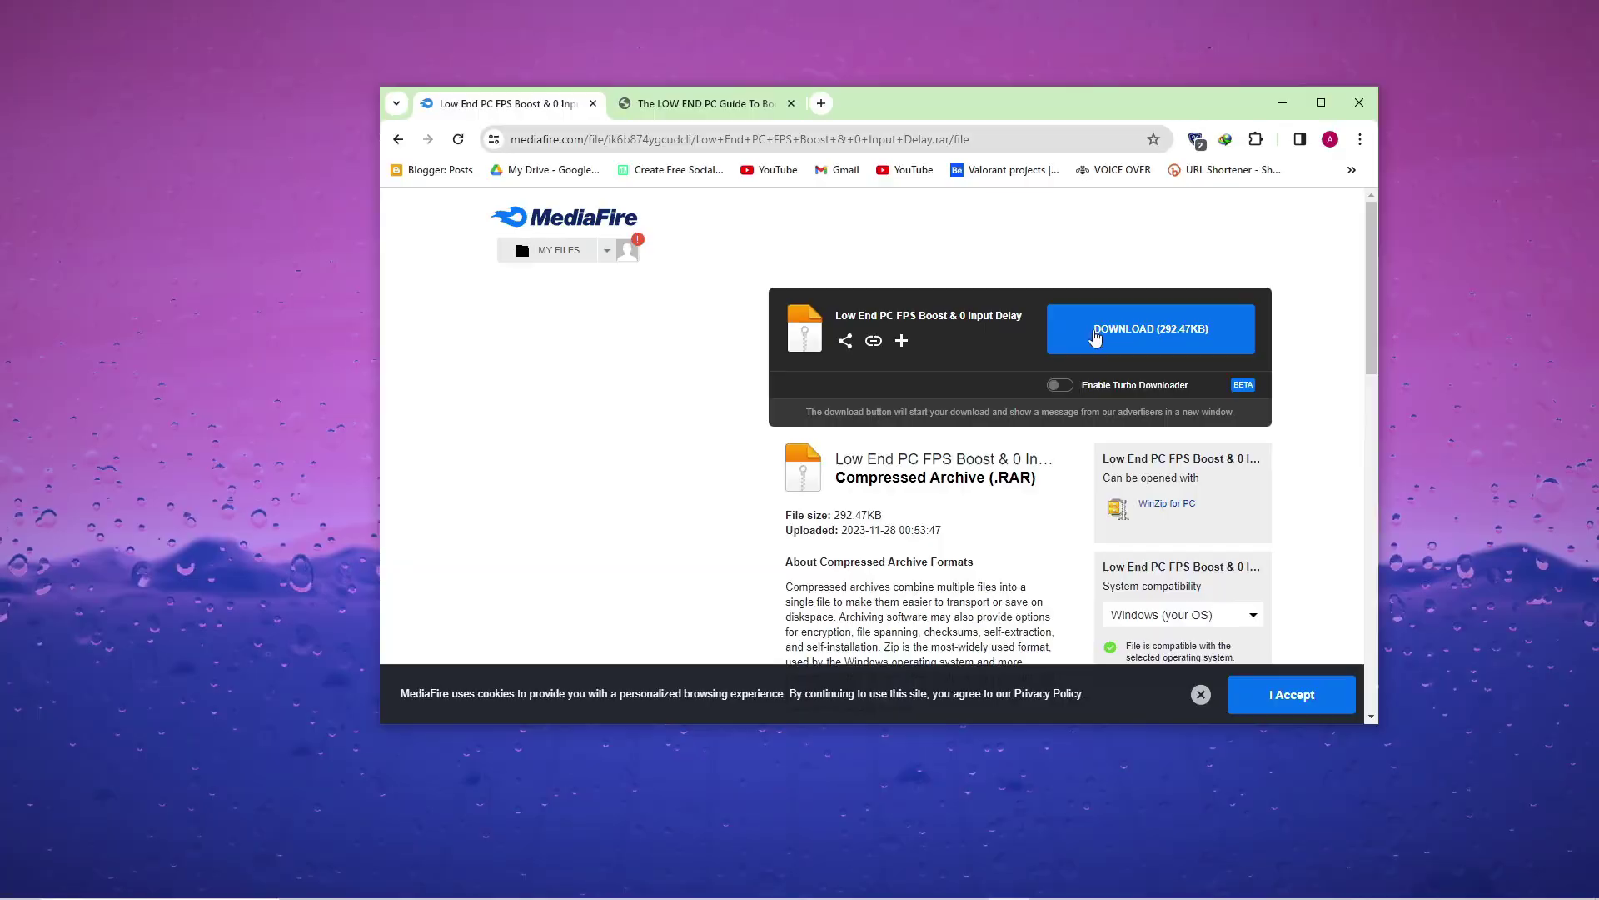
{"action": "left_click", "coordinate": [1094, 336]}
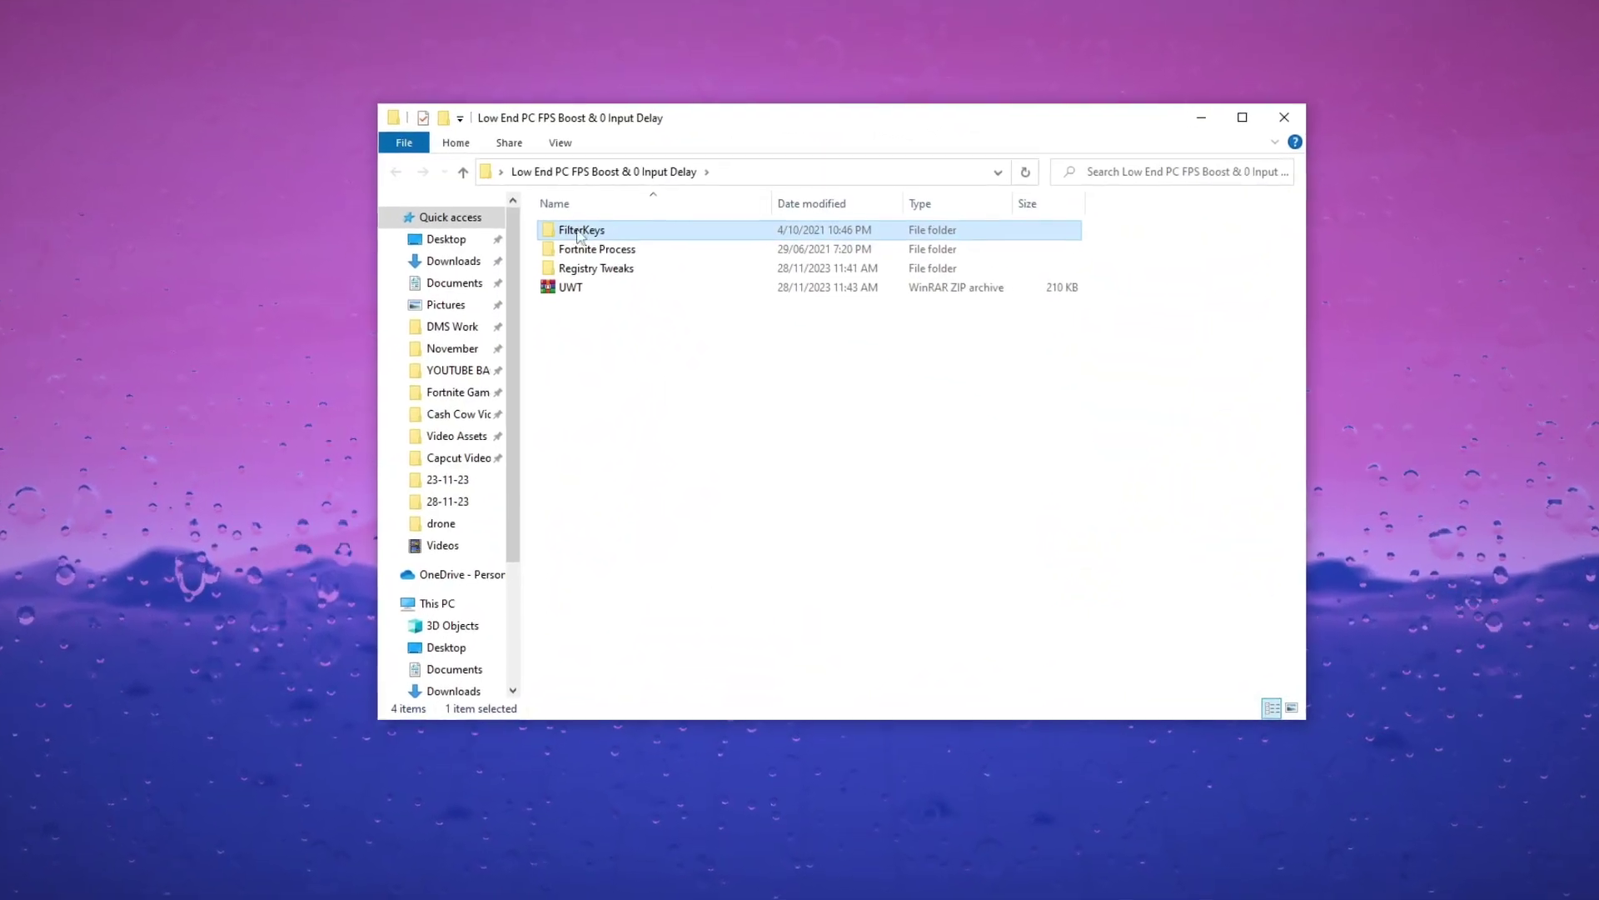
Launch FilterKeysSetter and set Ignore under 0, Repeat delay 150, Repeat rate 25 ms, saving to registry.
{"action": "double_click", "coordinate": [581, 231]}
{"action": "double_click", "coordinate": [603, 230]}
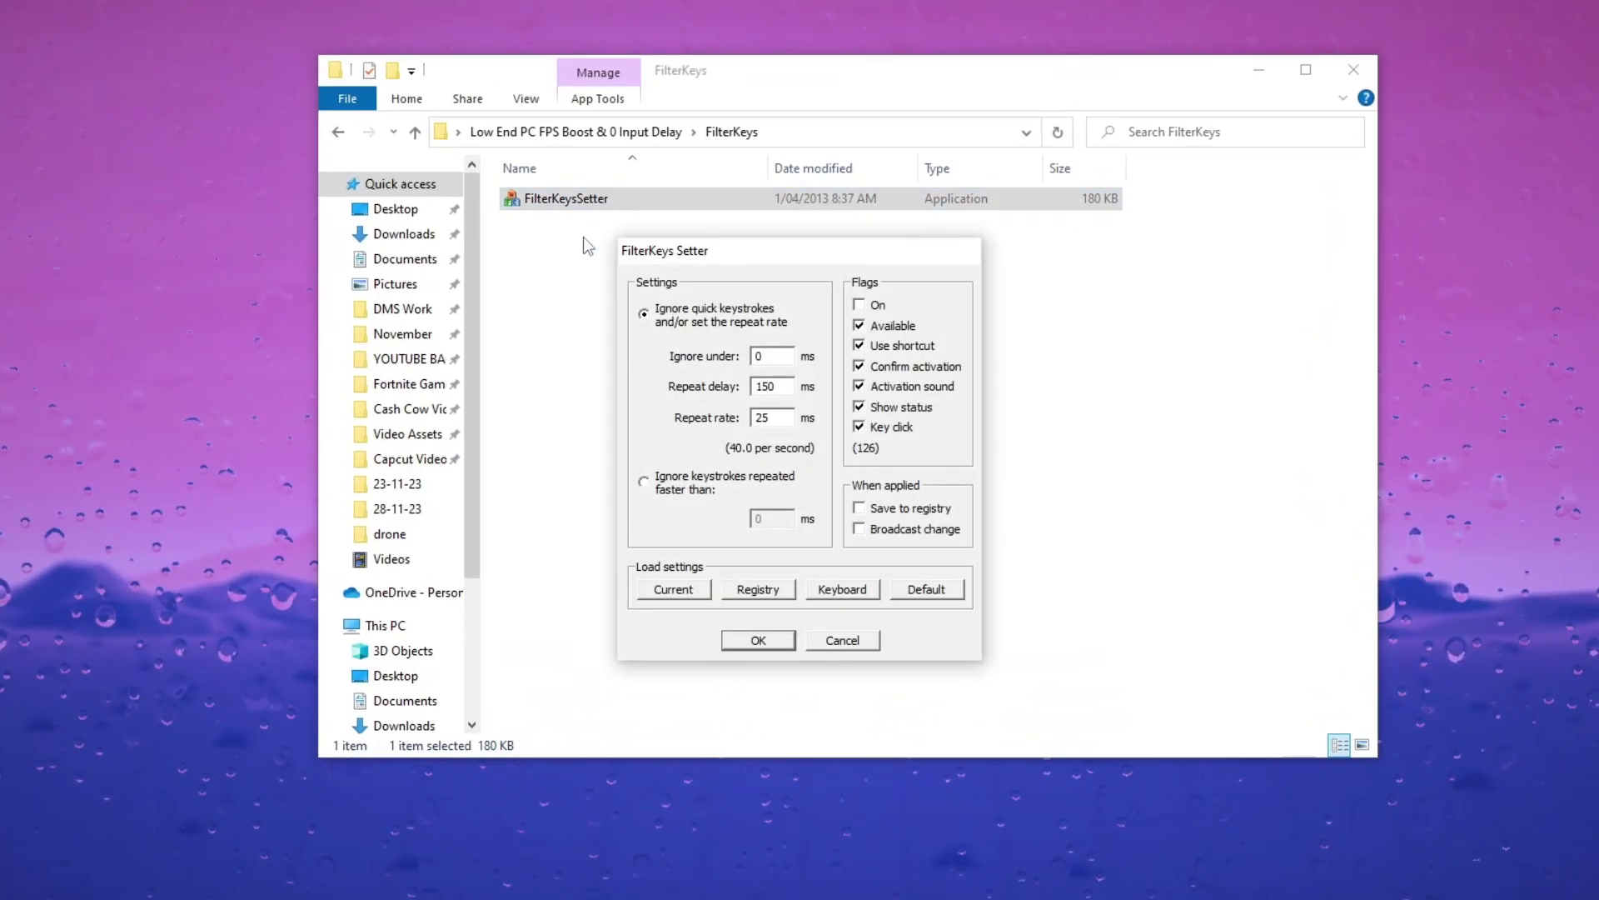
{"action": "left_click", "coordinate": [659, 320]}
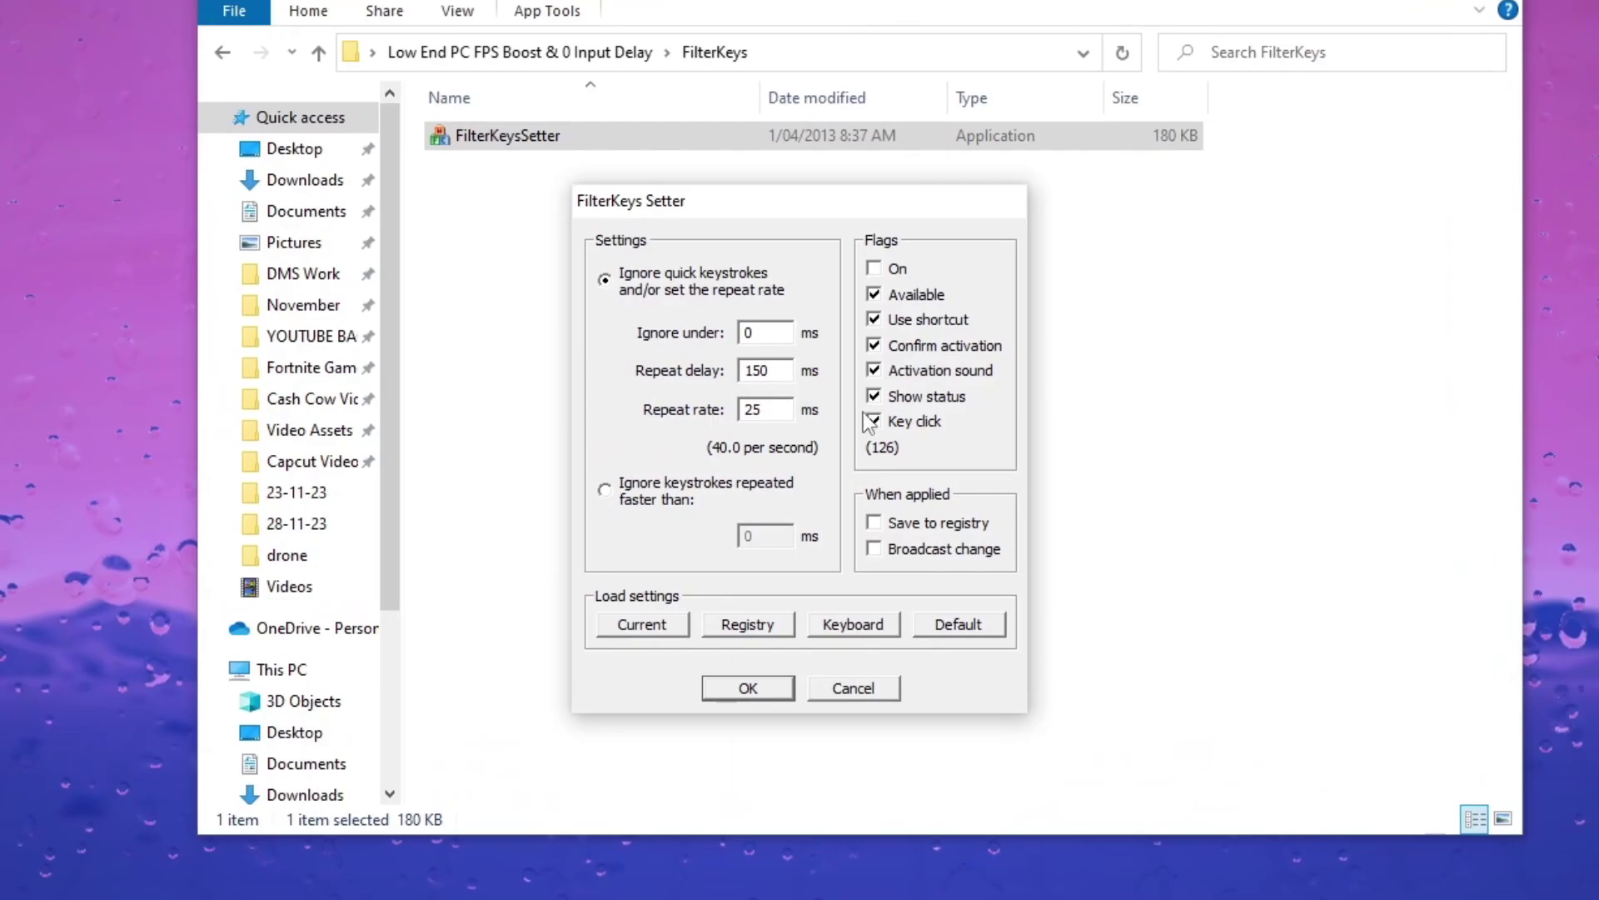
{"action": "double_click", "coordinate": [750, 332]}
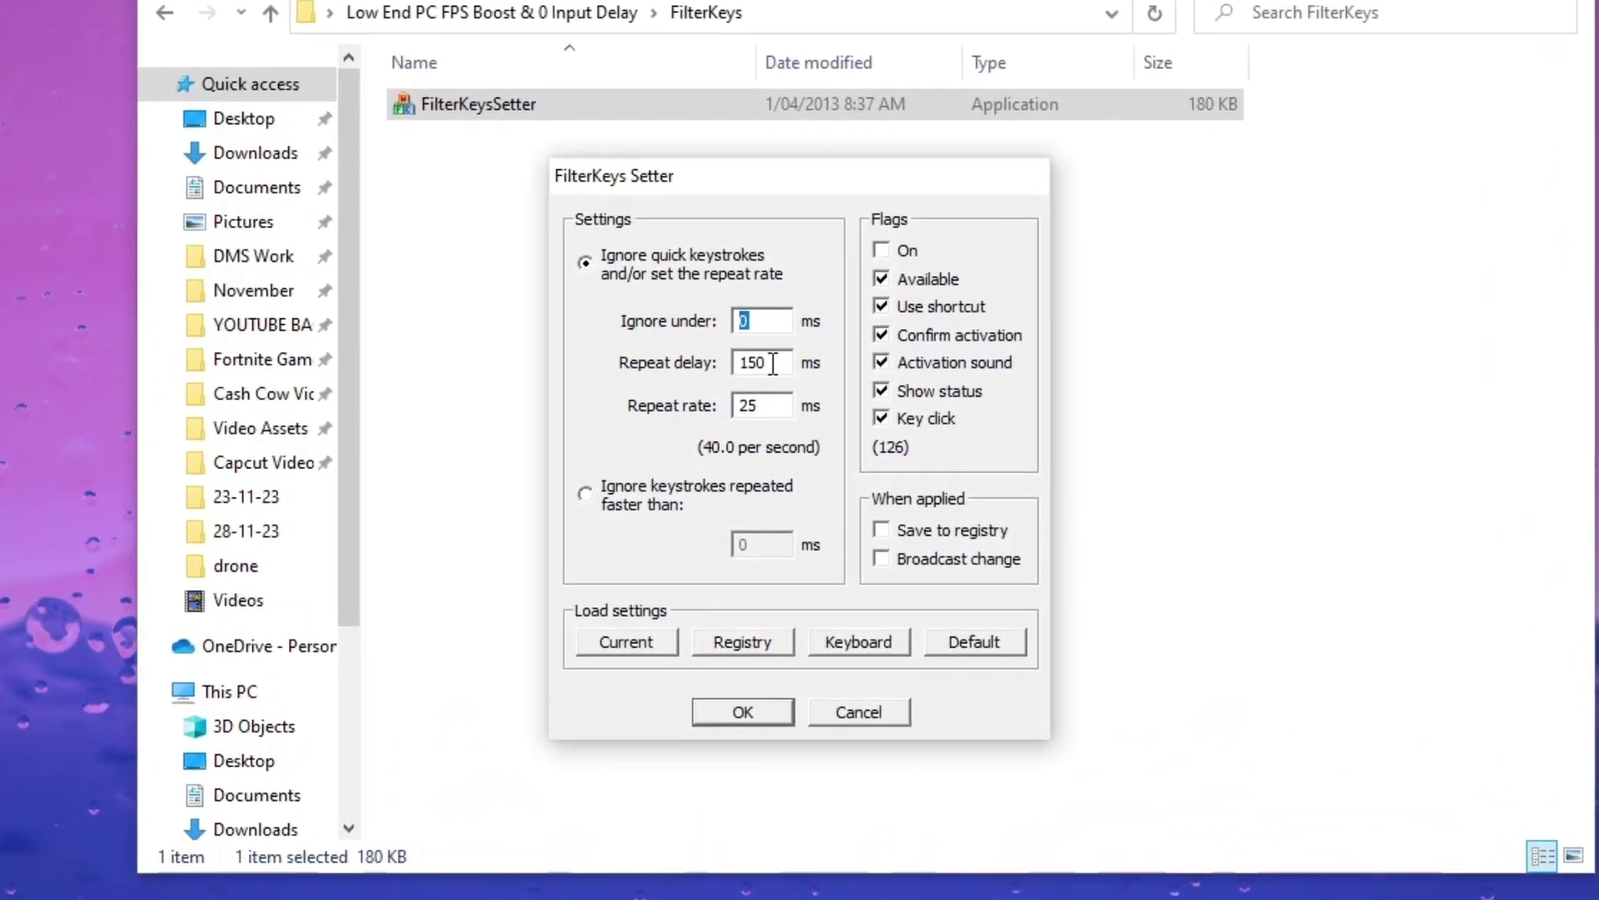
{"action": "double_click", "coordinate": [773, 363]}
{"action": "double_click", "coordinate": [754, 406]}
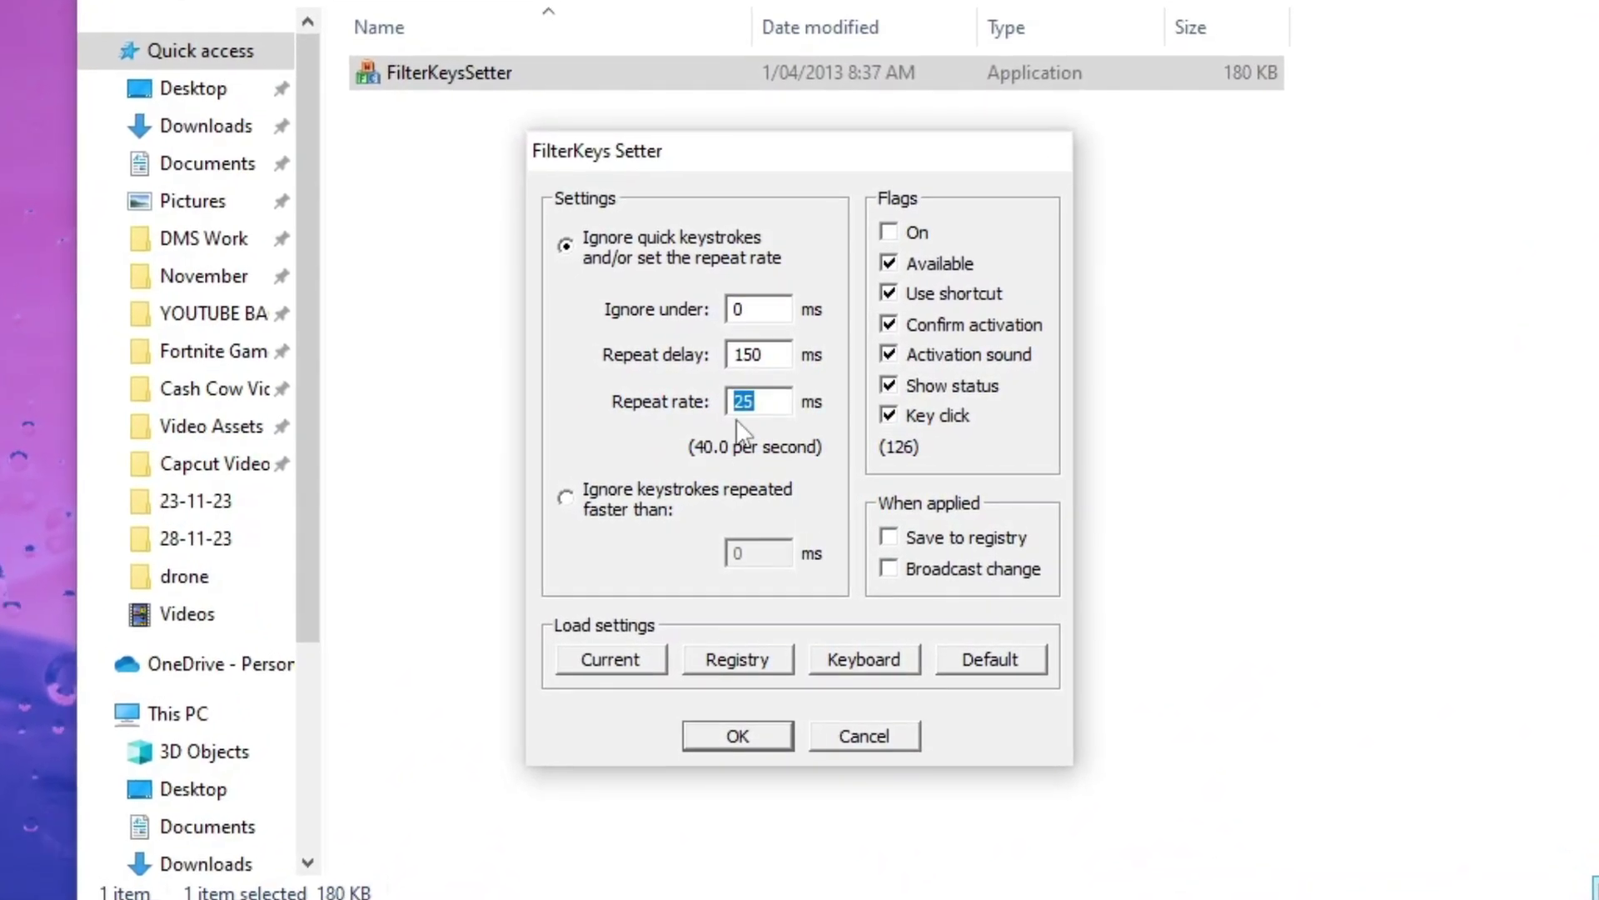
{"action": "left_click", "coordinate": [898, 537]}
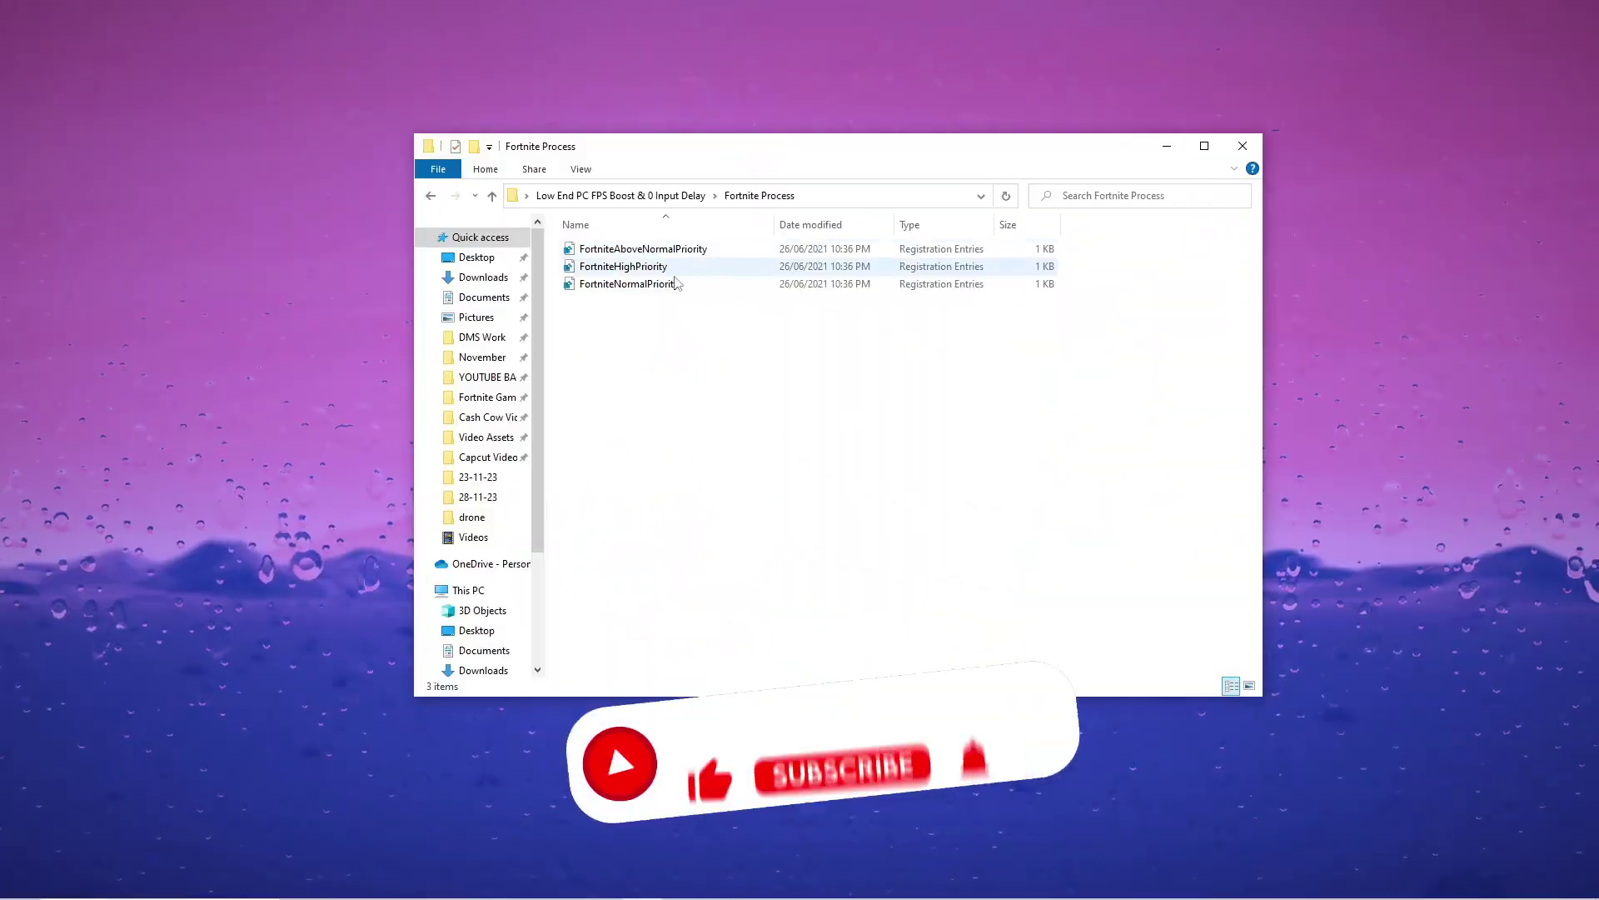
Select the Fortnite registry tweak files and merge FortniteHighPriority.reg.
{"action": "left_click_drag", "start_coordinate": [662, 337], "coordinate": [696, 240]}
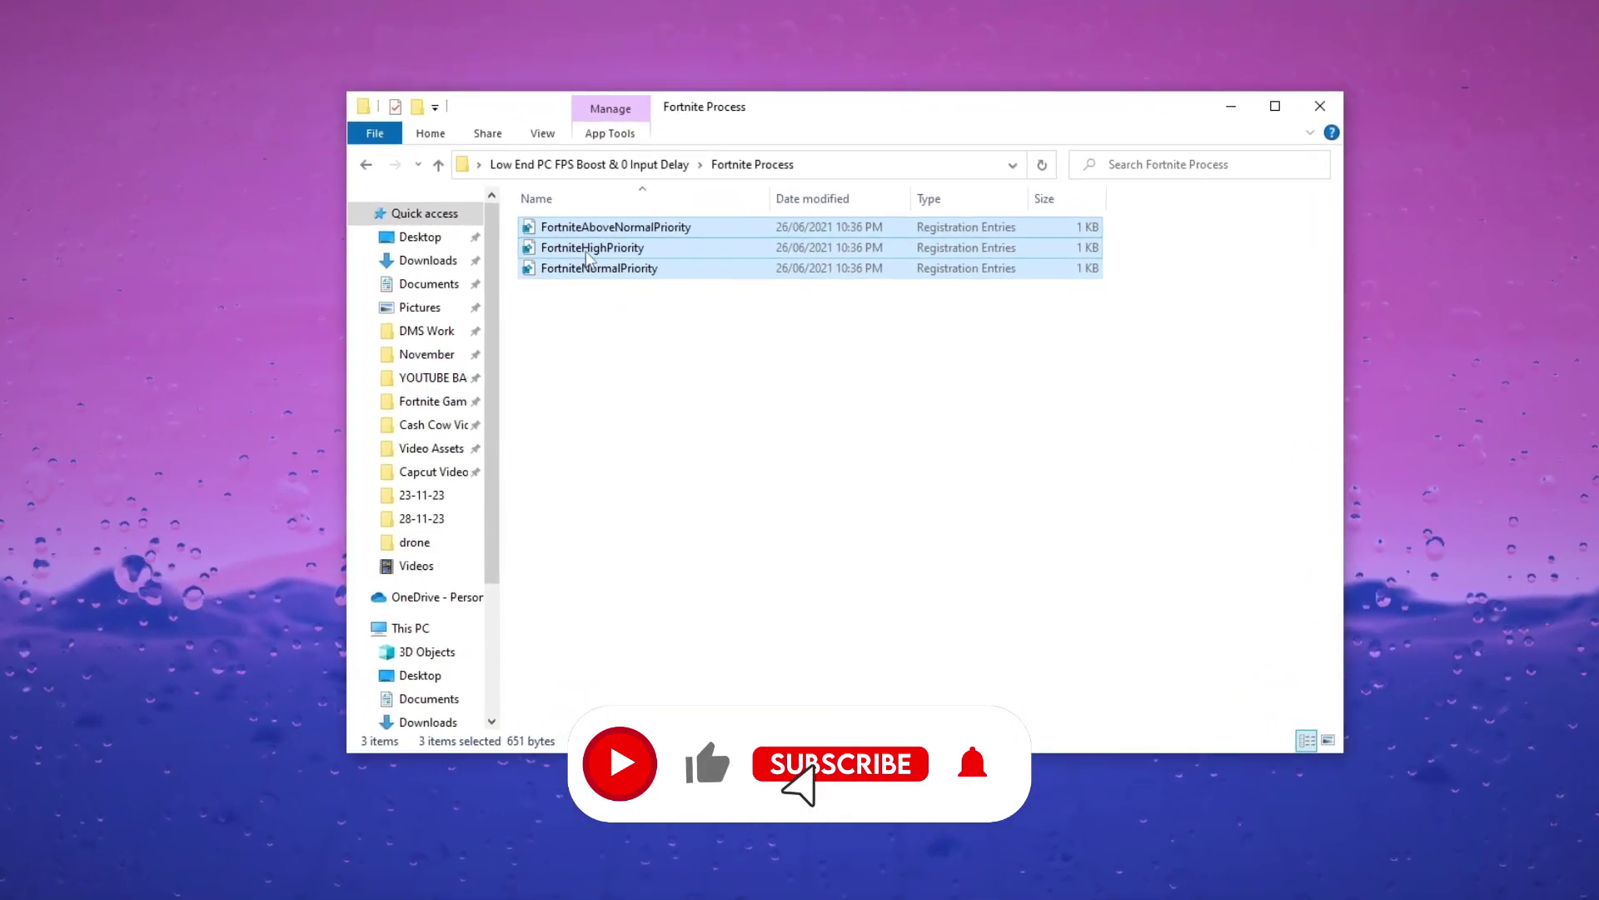
{"action": "left_click", "coordinate": [586, 250]}
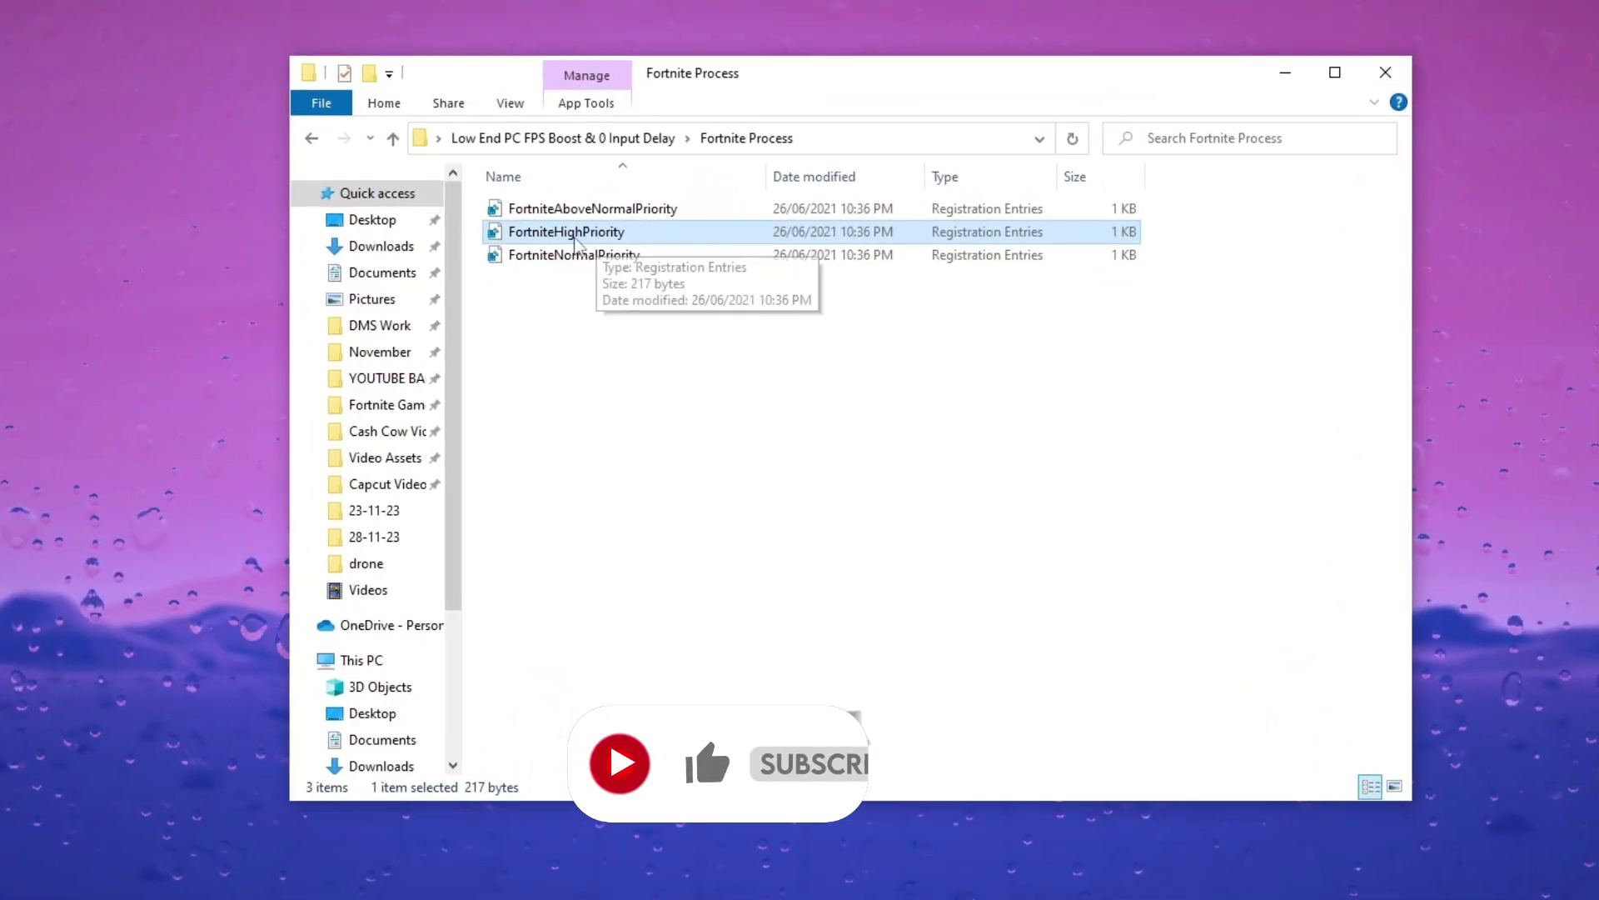
{"action": "right_click", "coordinate": [575, 241]}
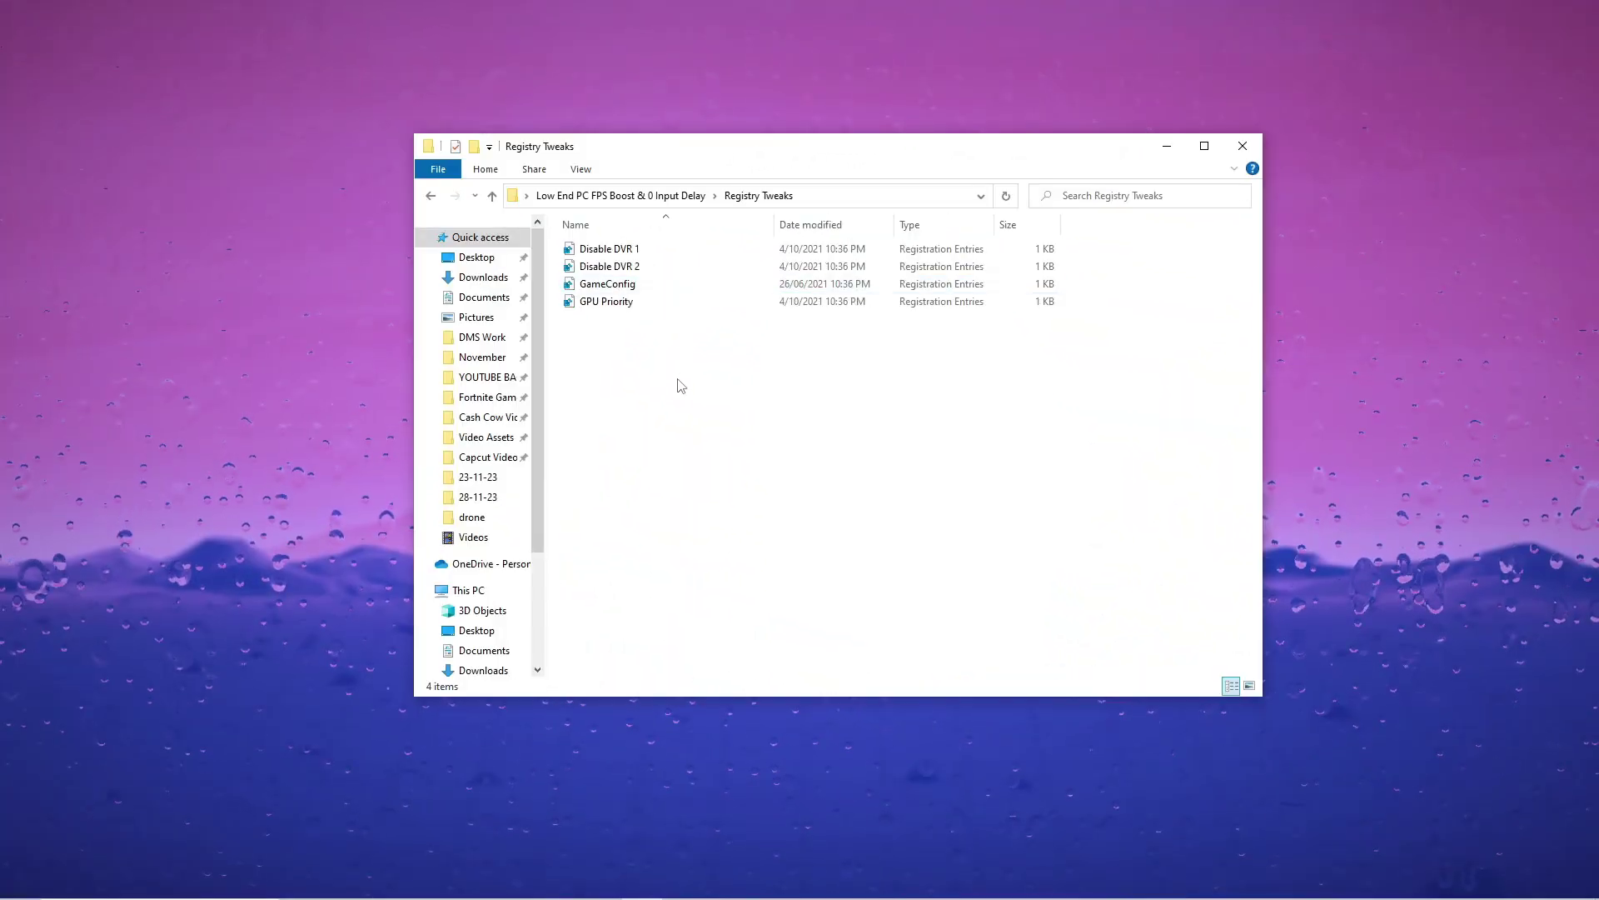
{"action": "left_click_drag", "start_coordinate": [681, 384], "coordinate": [676, 238]}
{"action": "left_click", "coordinate": [675, 341]}
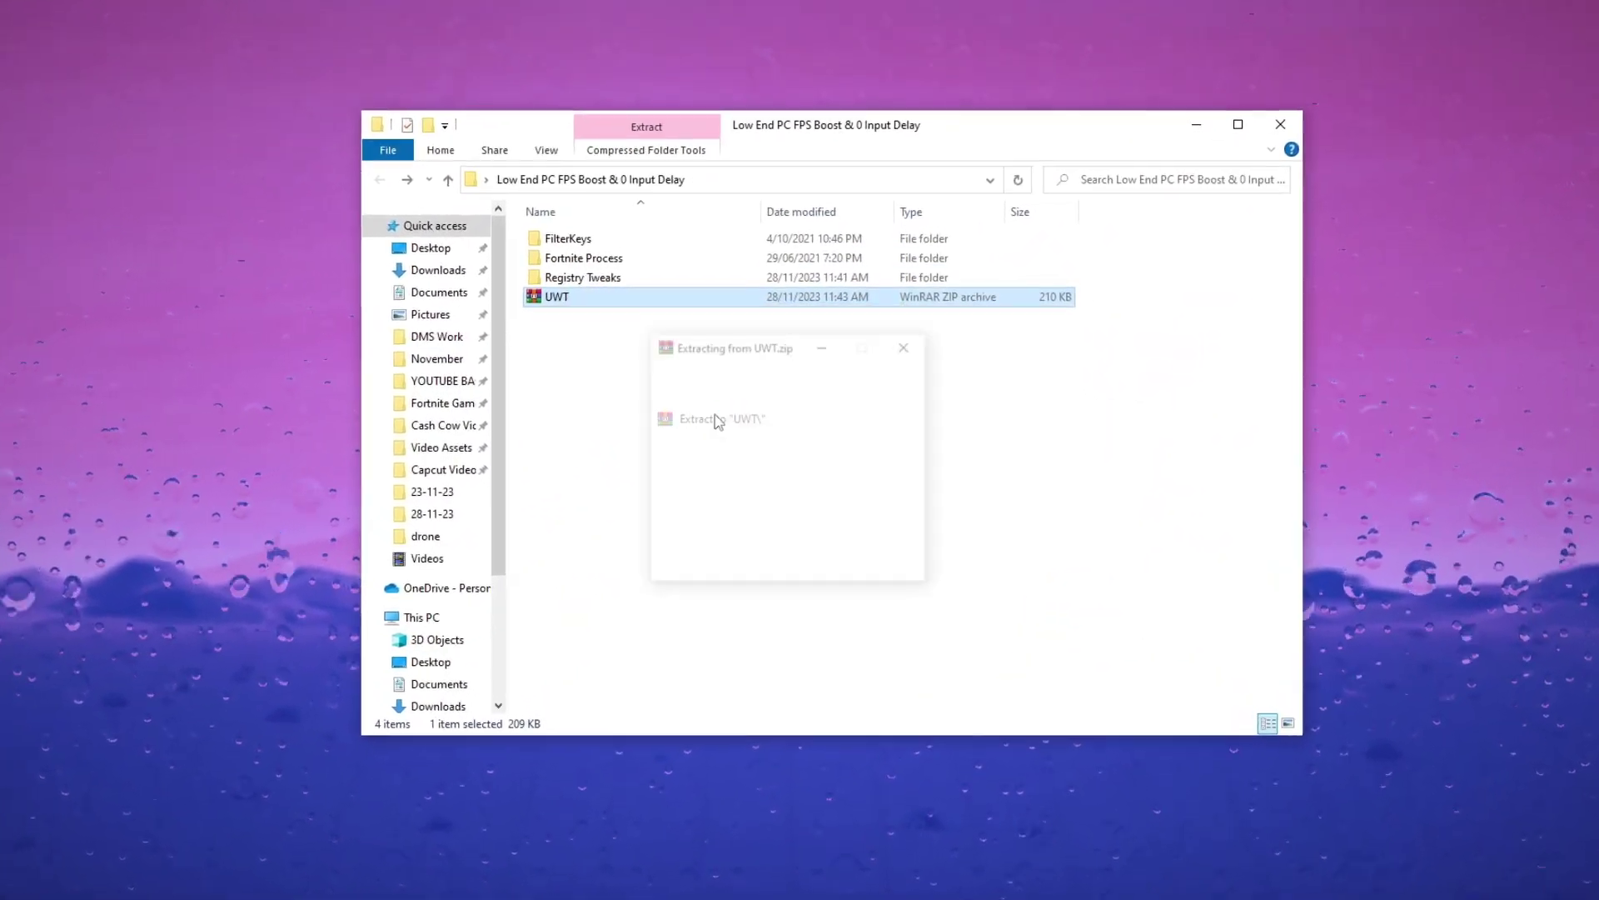
Launch Ultimate Windows Tweaker 4.8 from the extracted UWT folder.
{"action": "double_click", "coordinate": [557, 297]}
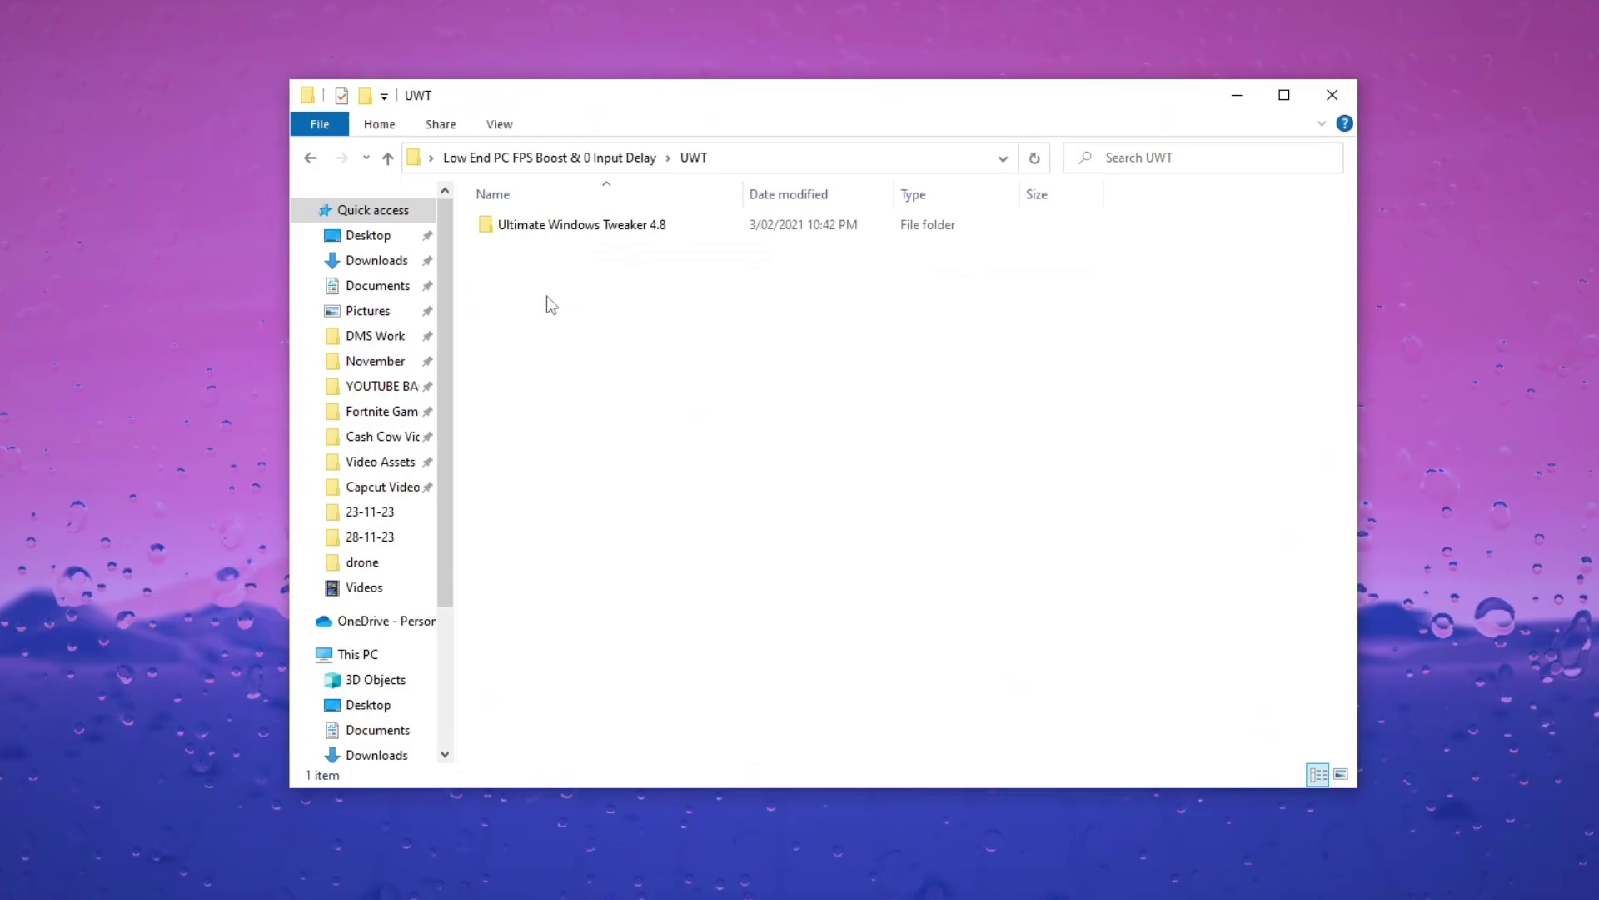
{"action": "double_click", "coordinate": [612, 224]}
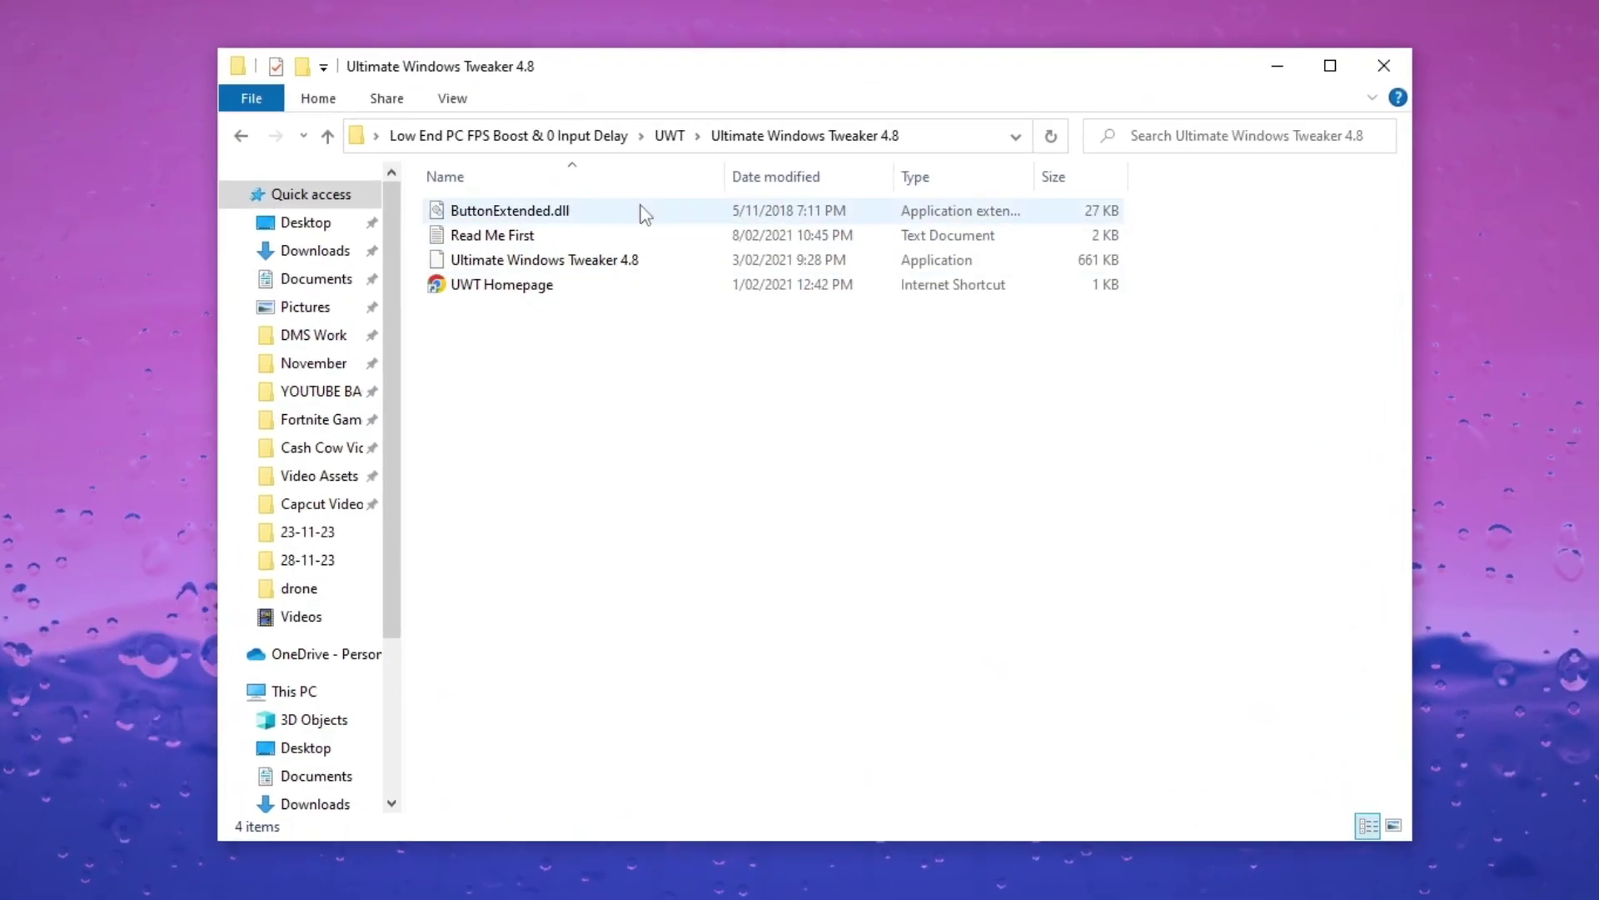
{"action": "double_click", "coordinate": [658, 260]}
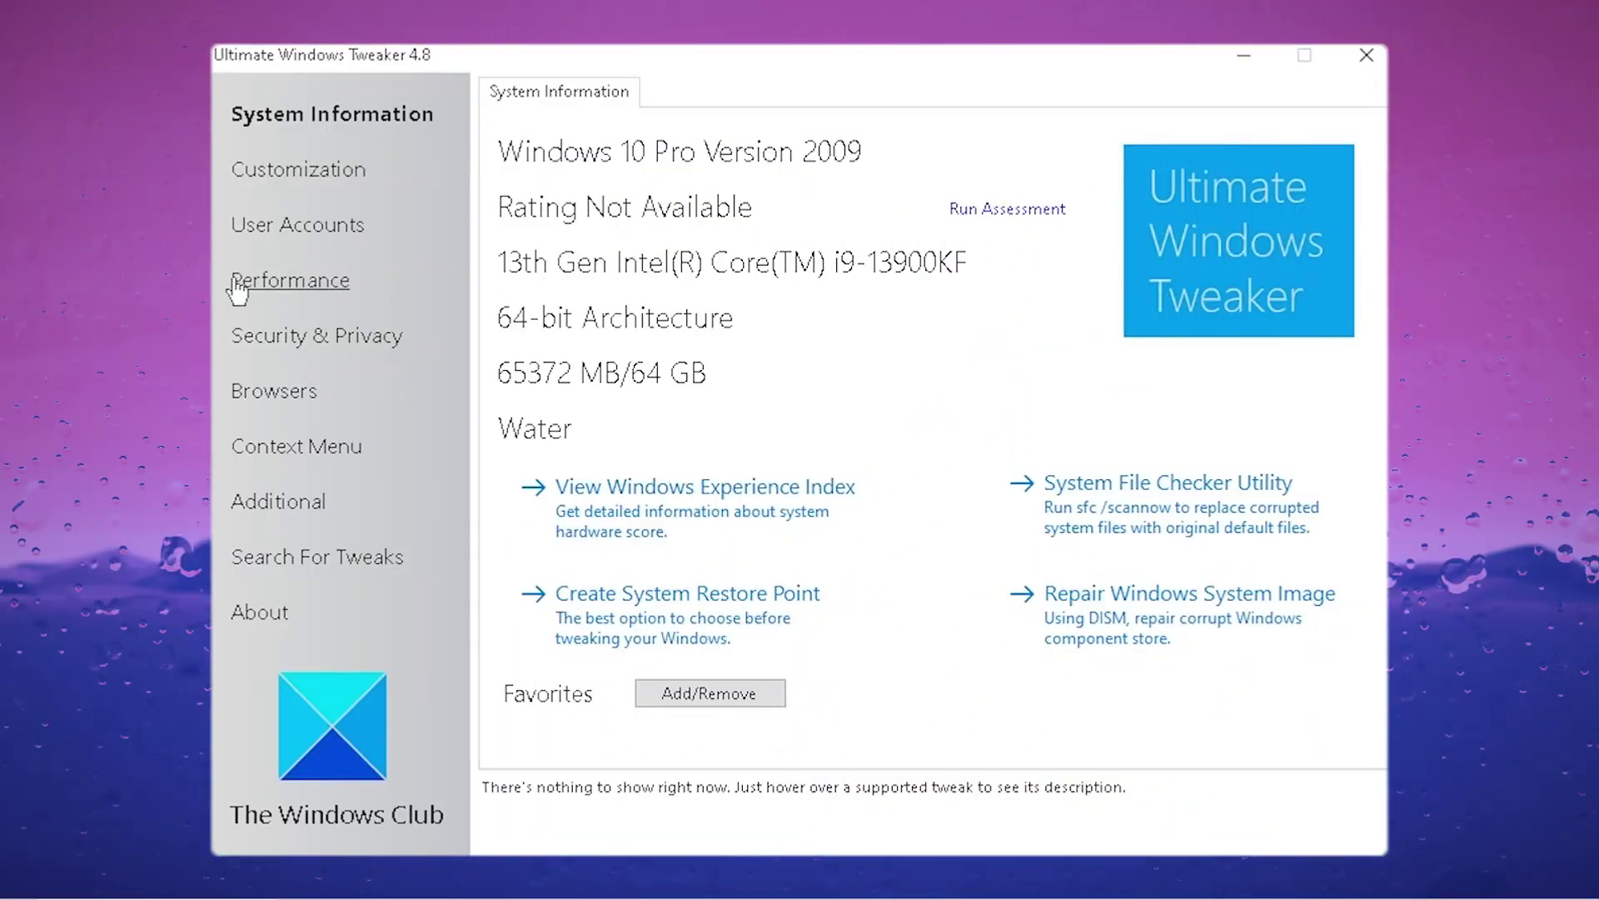
Tick Disable Smooth Scrolling, Edge Tab Preloading and Printer Spooling Service under Performance.
{"action": "left_click", "coordinate": [269, 288]}
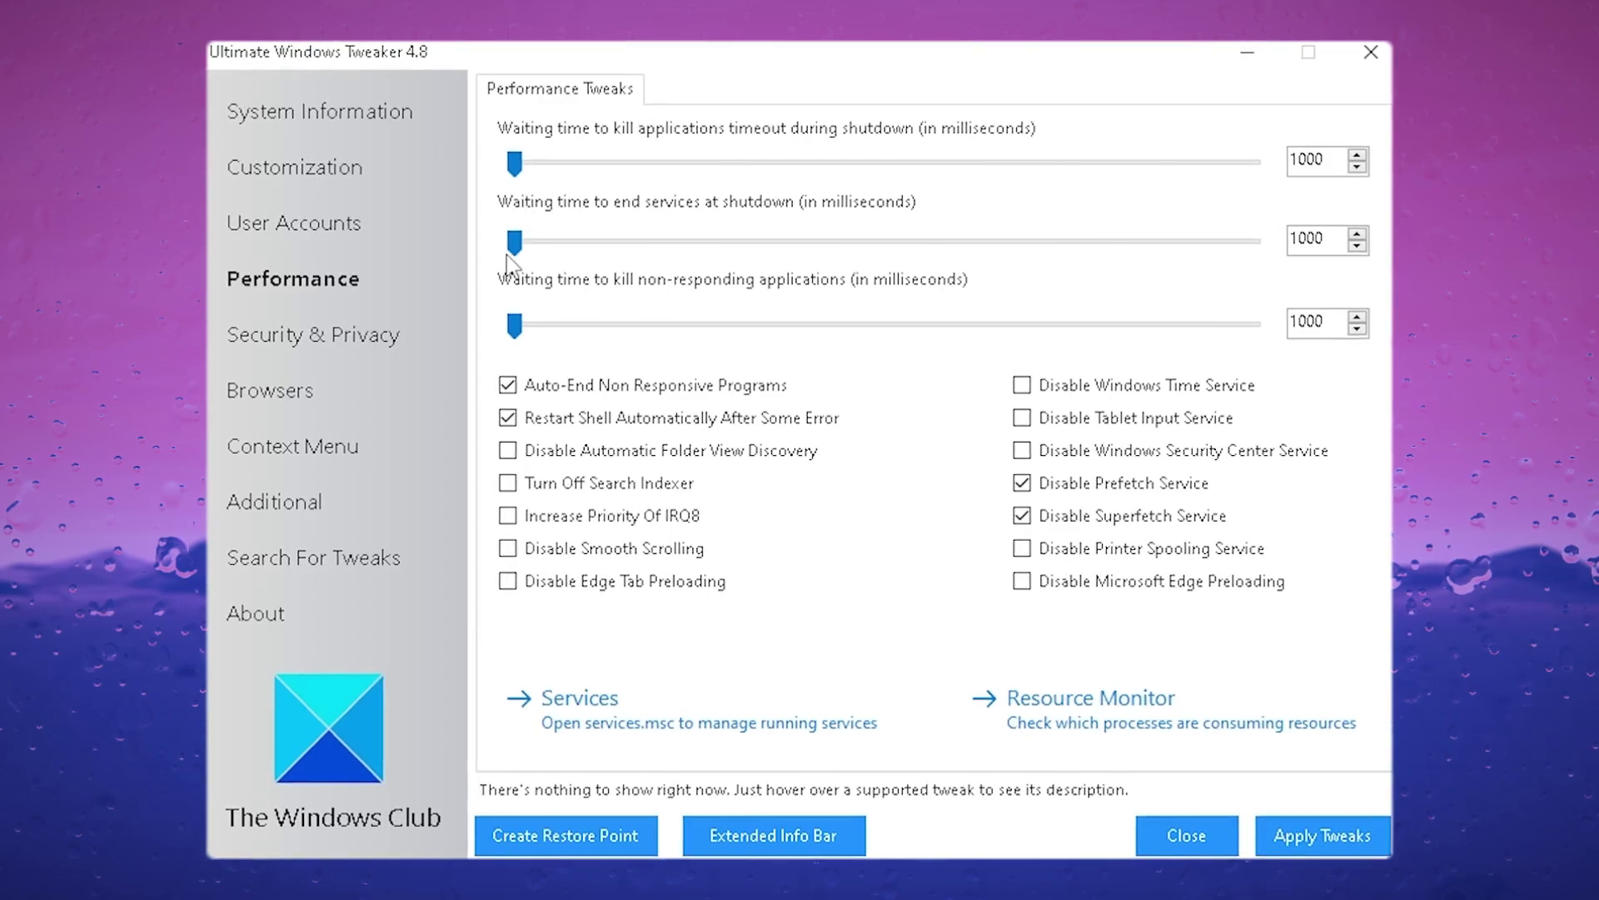
{"action": "left_click", "coordinate": [507, 550]}
{"action": "left_click", "coordinate": [508, 582]}
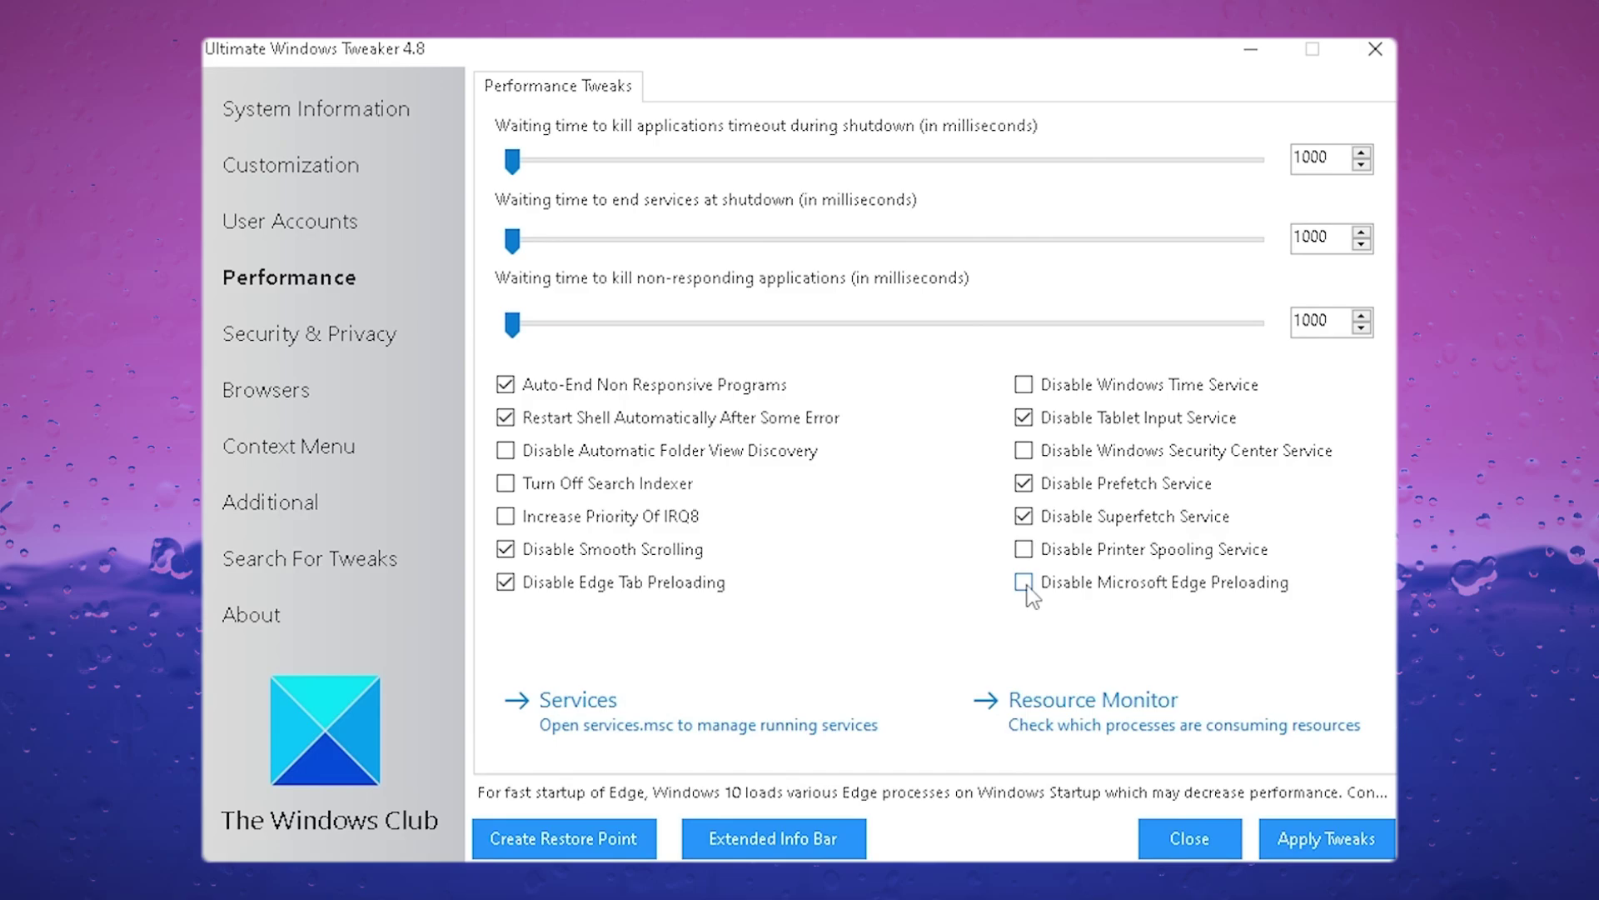
{"action": "left_click", "coordinate": [1024, 549]}
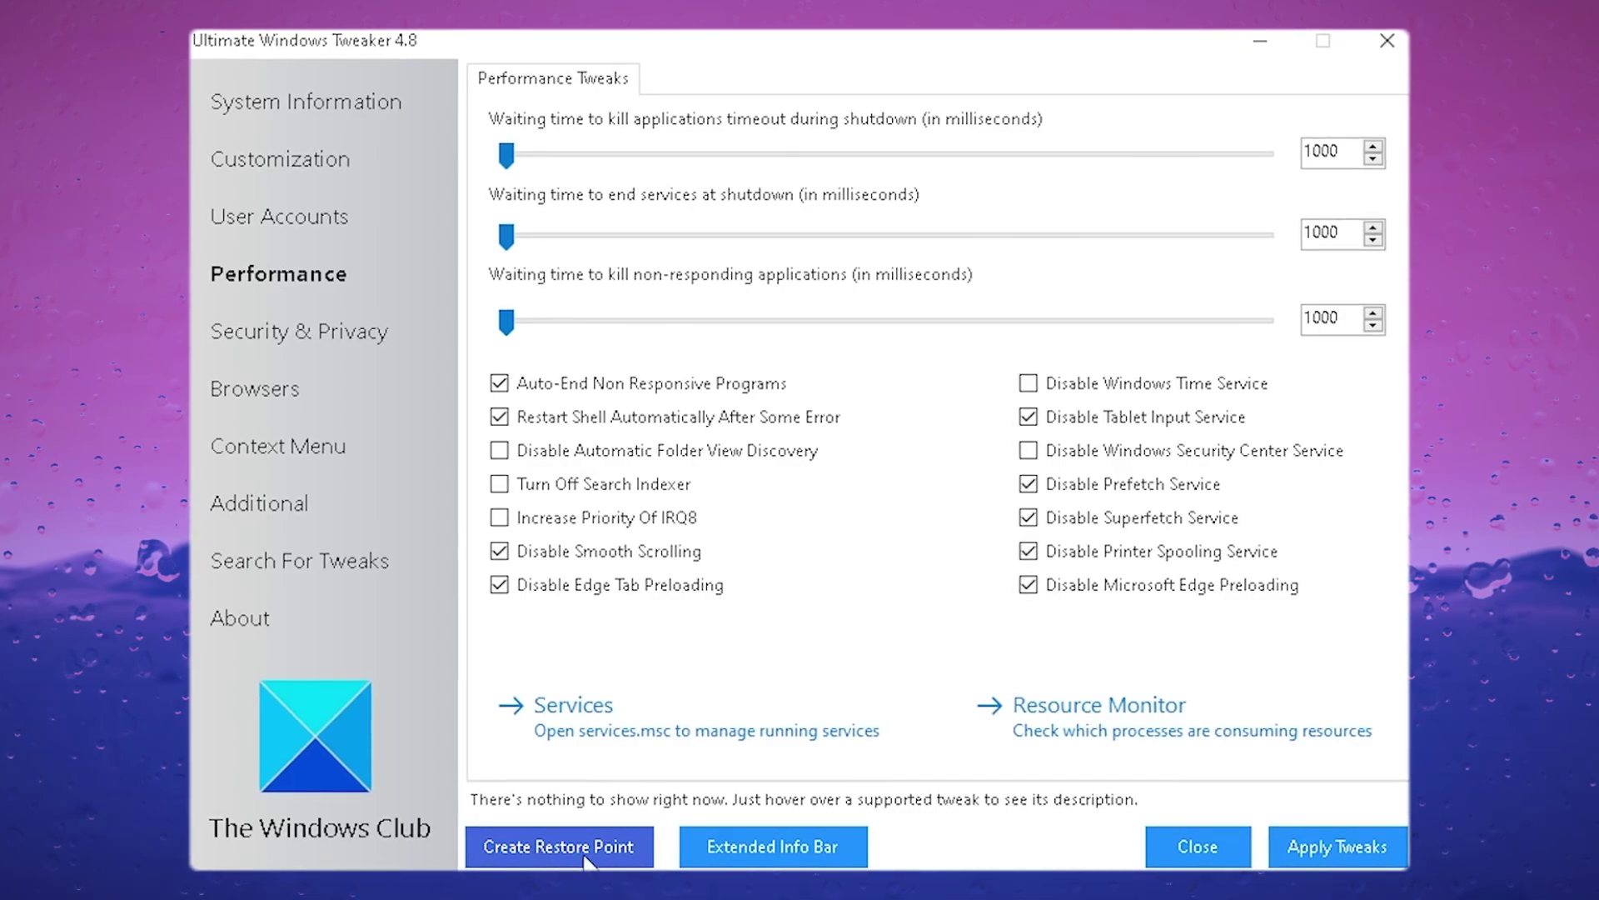
{"action": "left_click", "coordinate": [281, 341]}
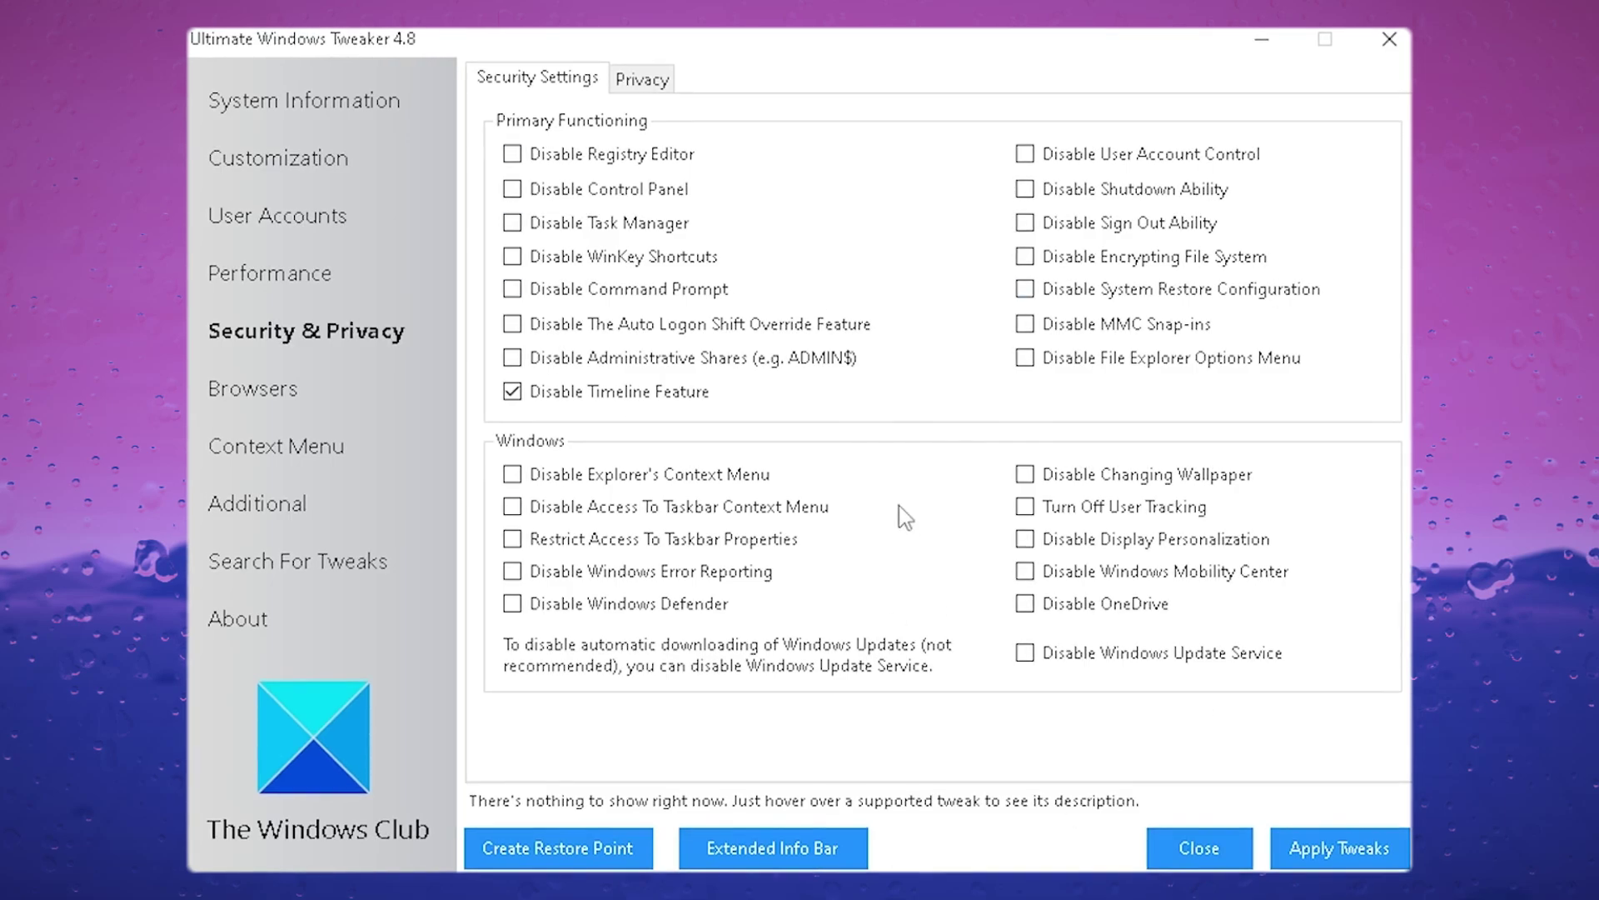
On the Privacy tab, tick Disable Biometrics, Taskbar Bing Web Search, Cortana and Wi-Fi Sense.
{"action": "left_click", "coordinate": [653, 93]}
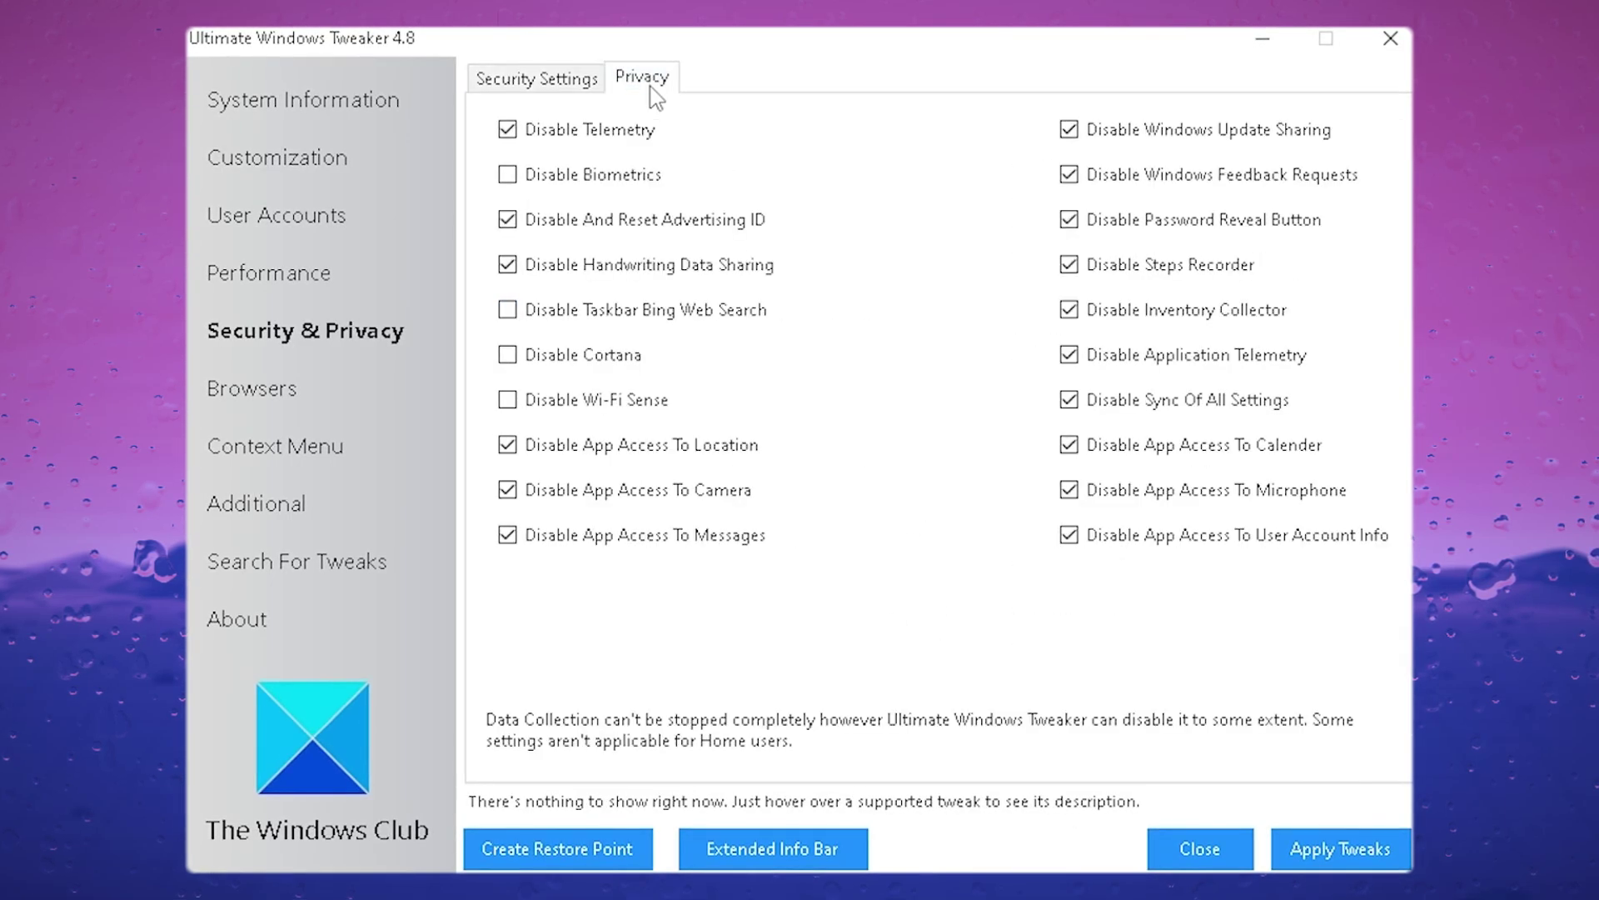
{"action": "left_click", "coordinate": [506, 174]}
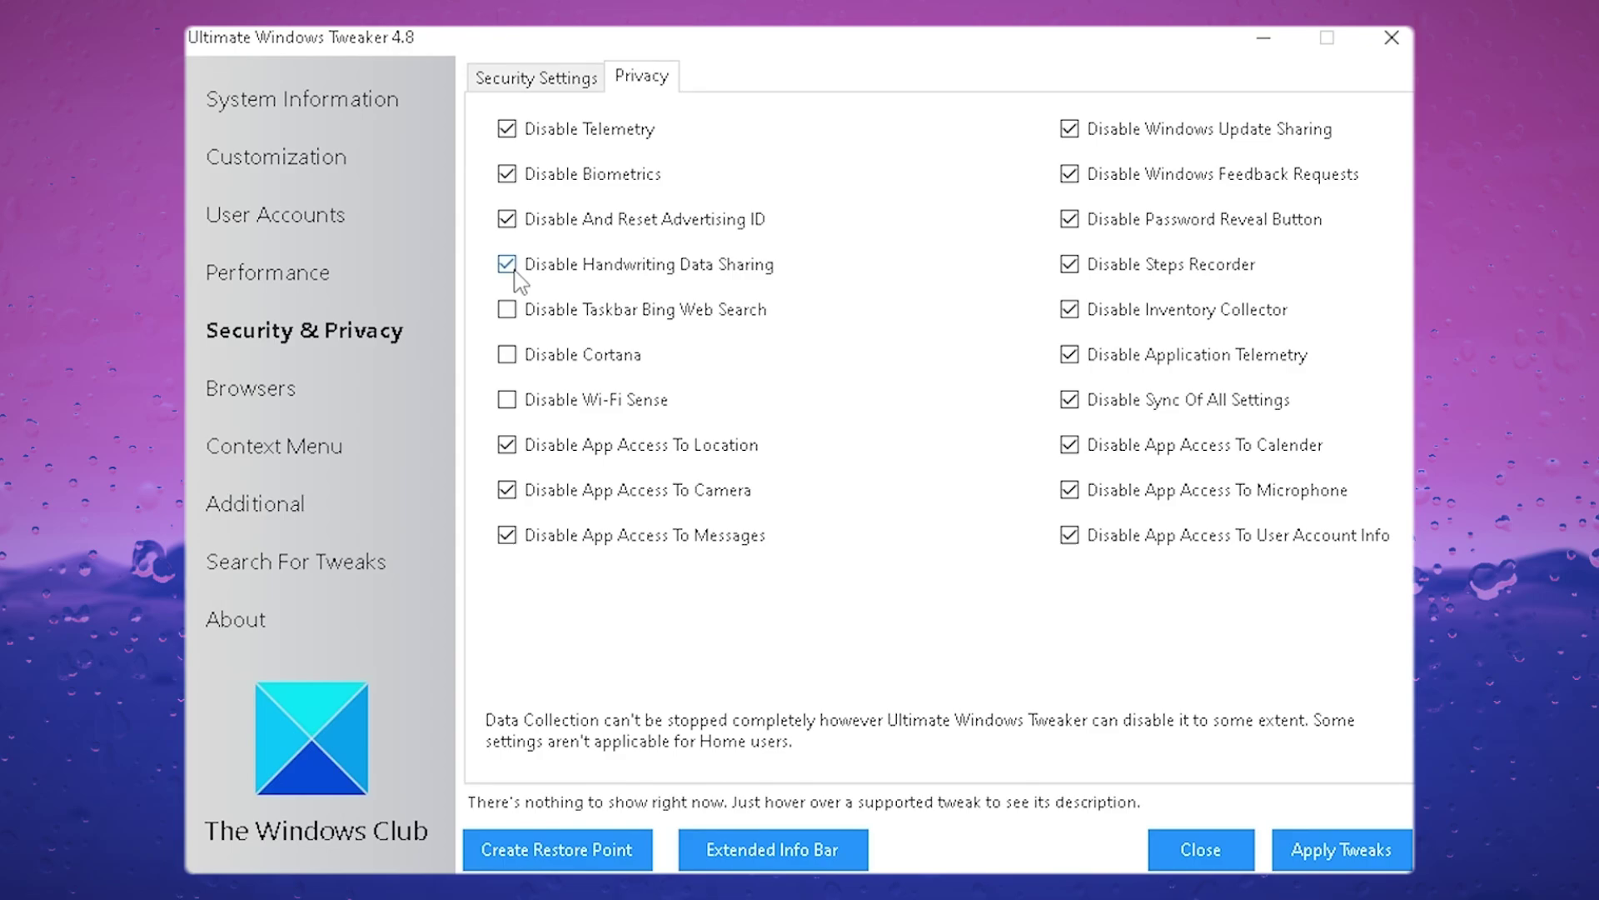
{"action": "left_click", "coordinate": [507, 310]}
{"action": "left_click", "coordinate": [507, 355]}
{"action": "left_click", "coordinate": [507, 400]}
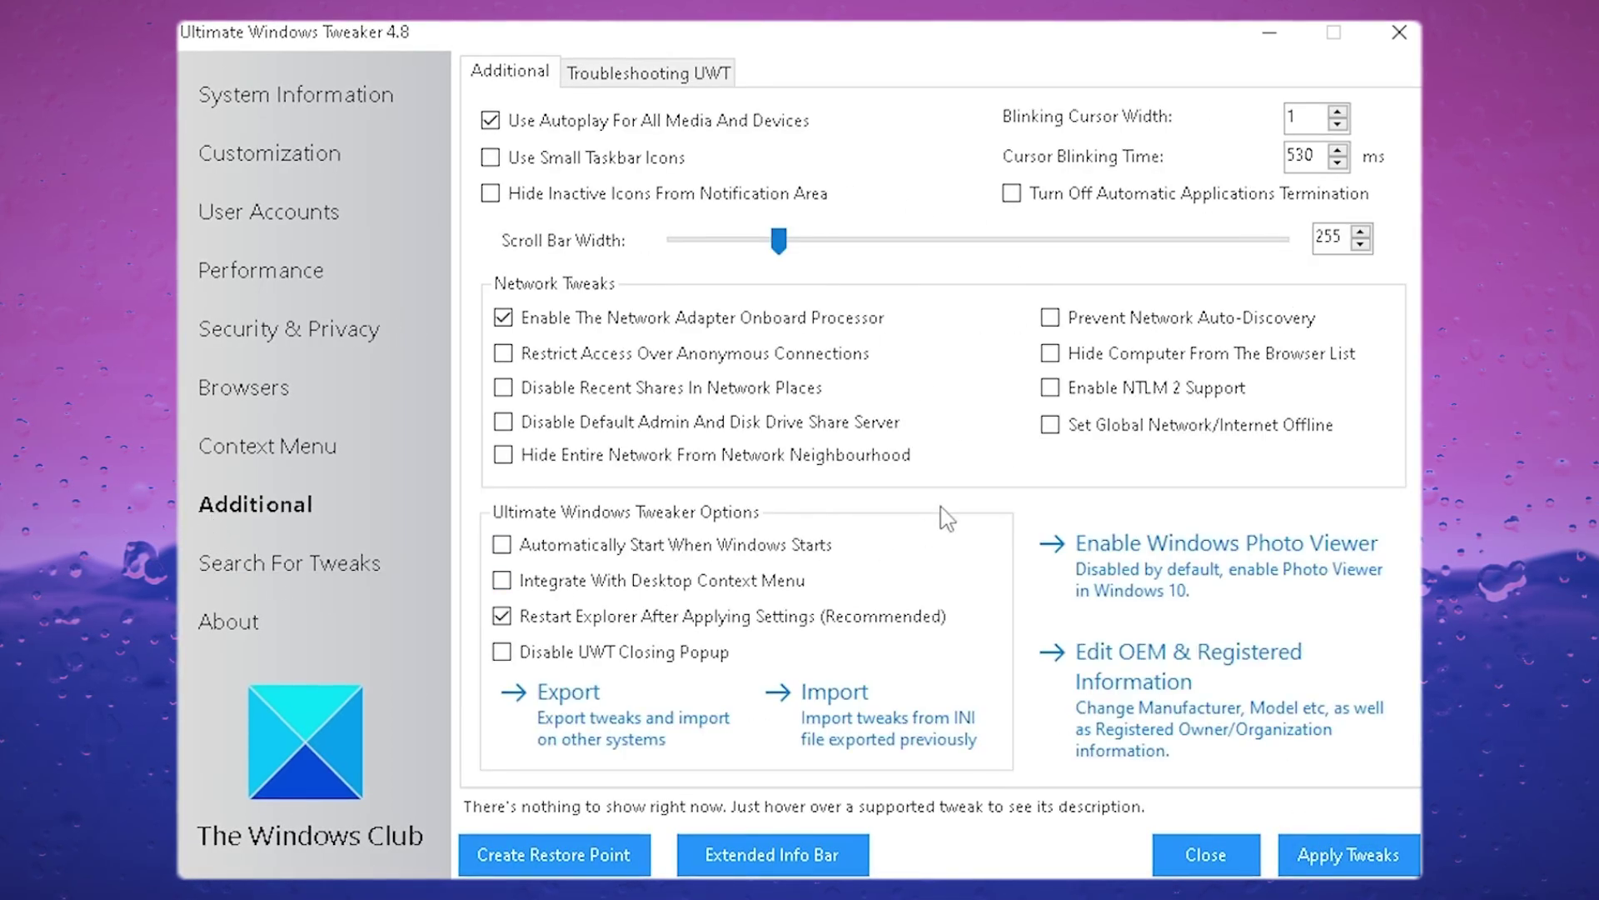
Read the description of Enable The Network Adapter Onboard Processor, leaving it ticked.
{"action": "mouse_move", "coordinate": [540, 335]}
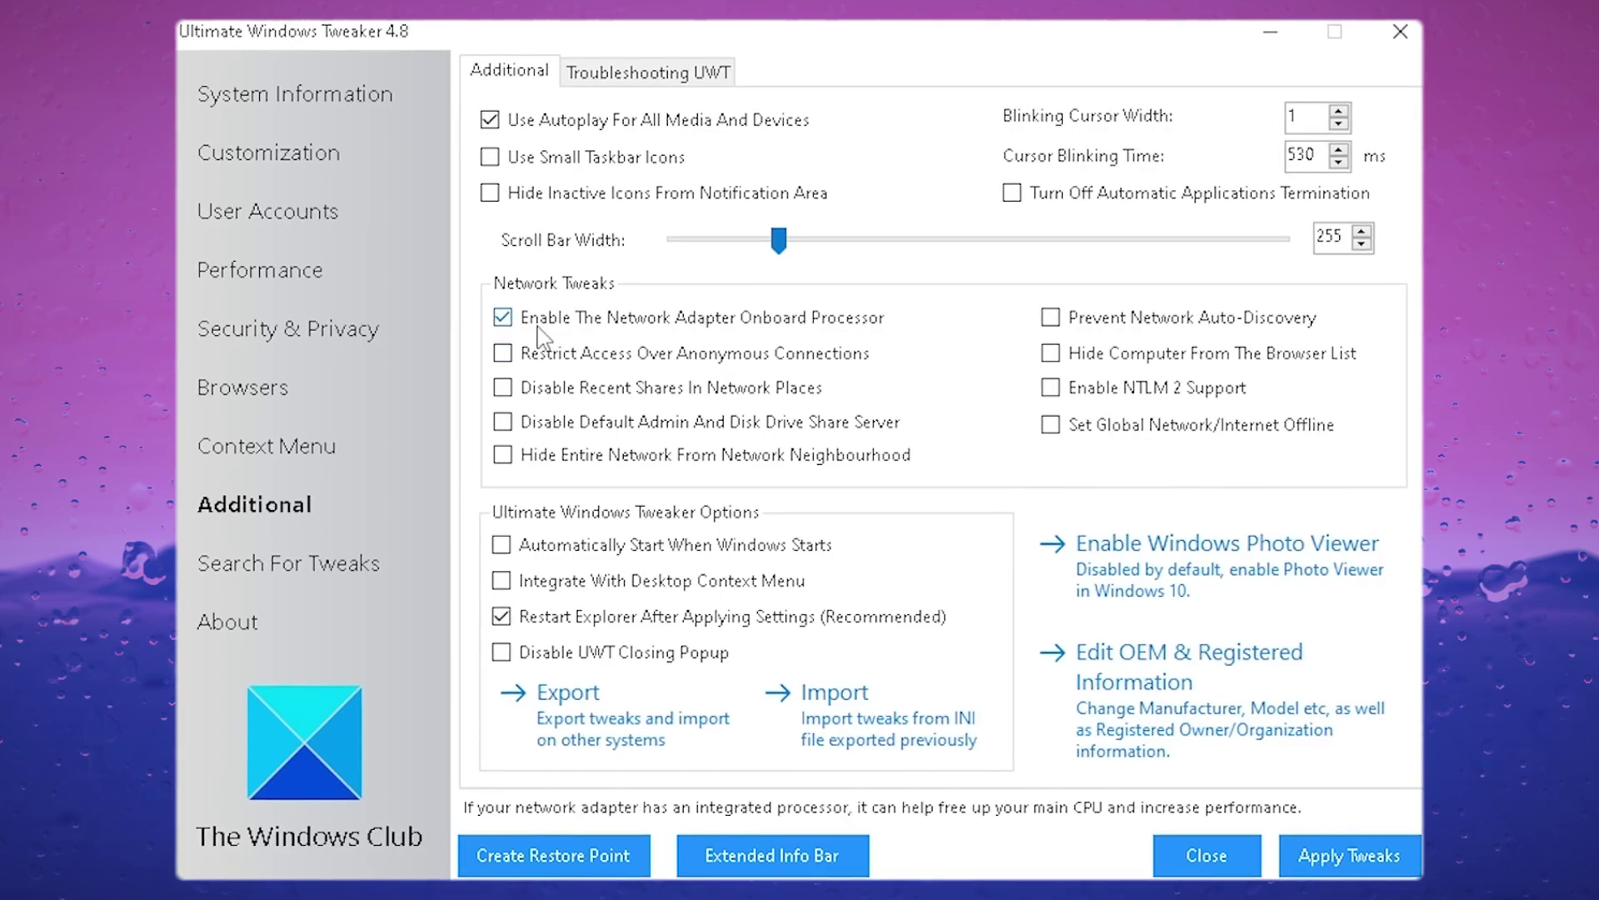